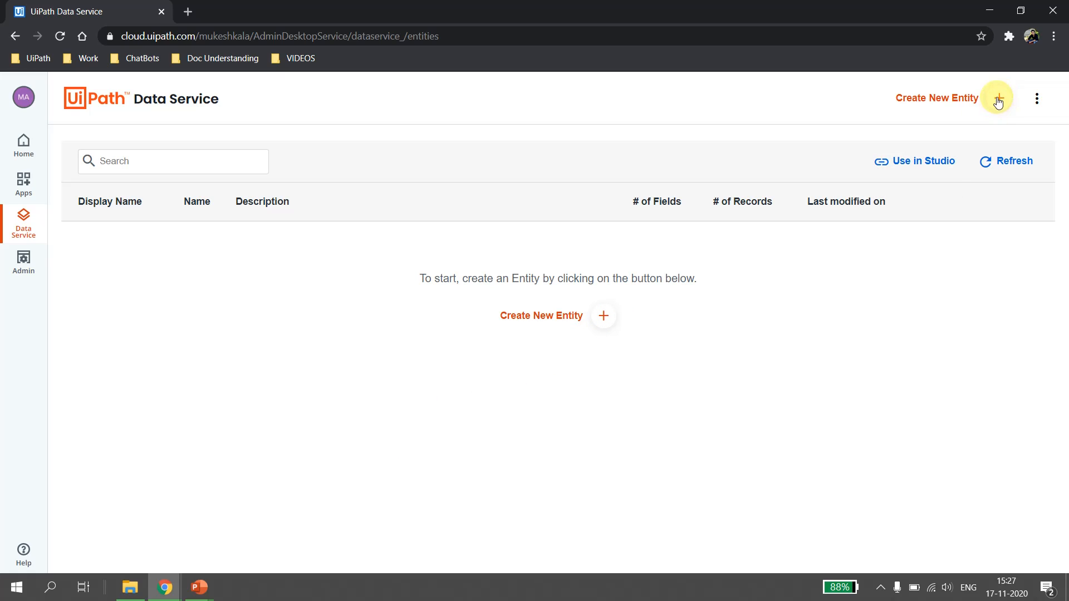
Step: Start a new entity with the display name Clients, checking the planned data model in the PowerPoint slide show
click(604, 320)
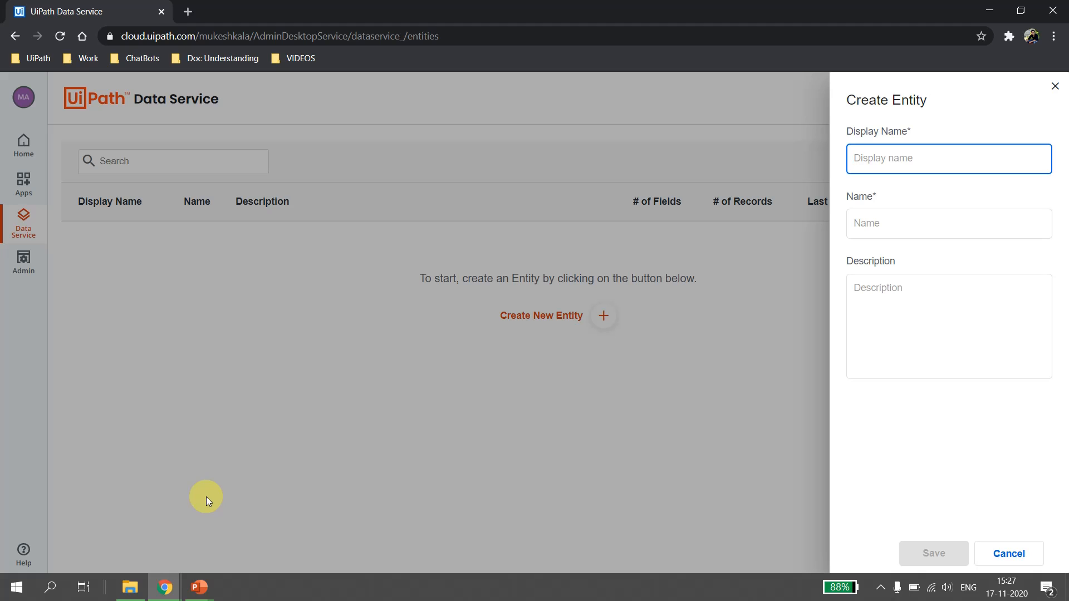
click(199, 586)
click(257, 535)
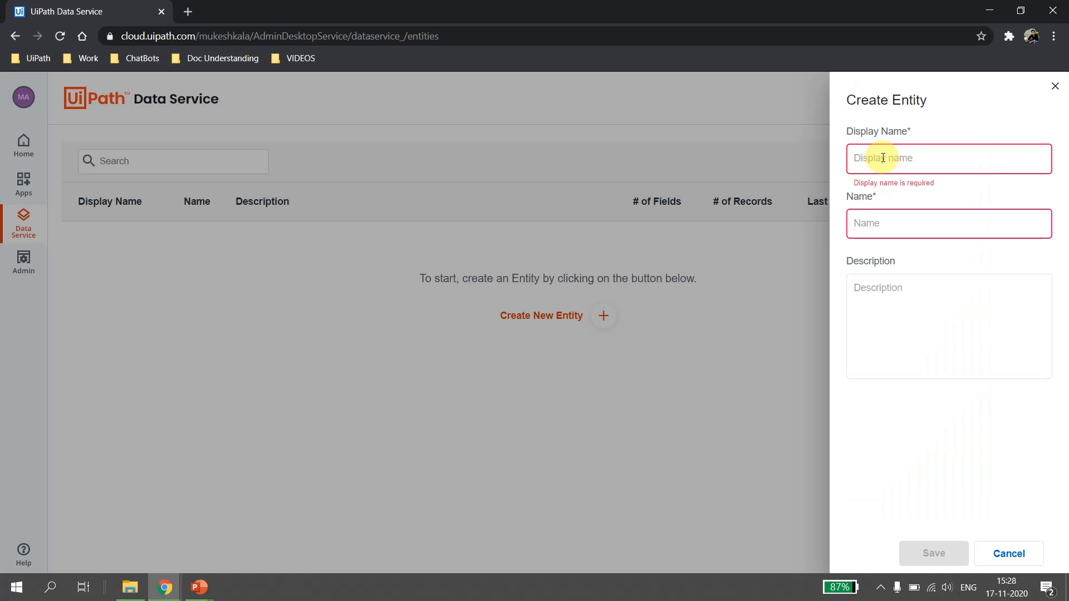
click(883, 157)
text(Cl)
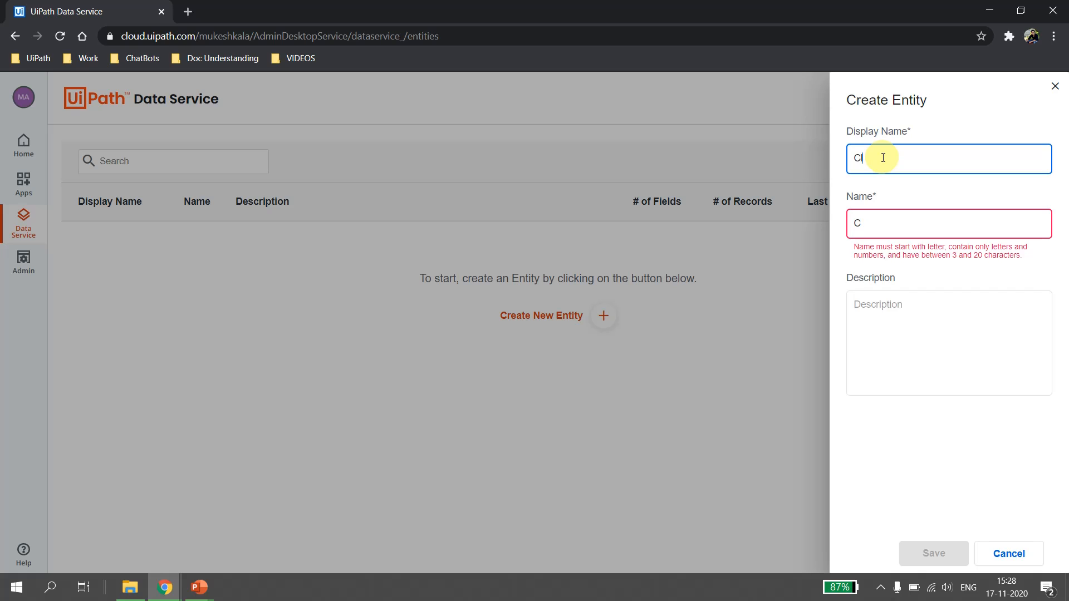
text(ients)
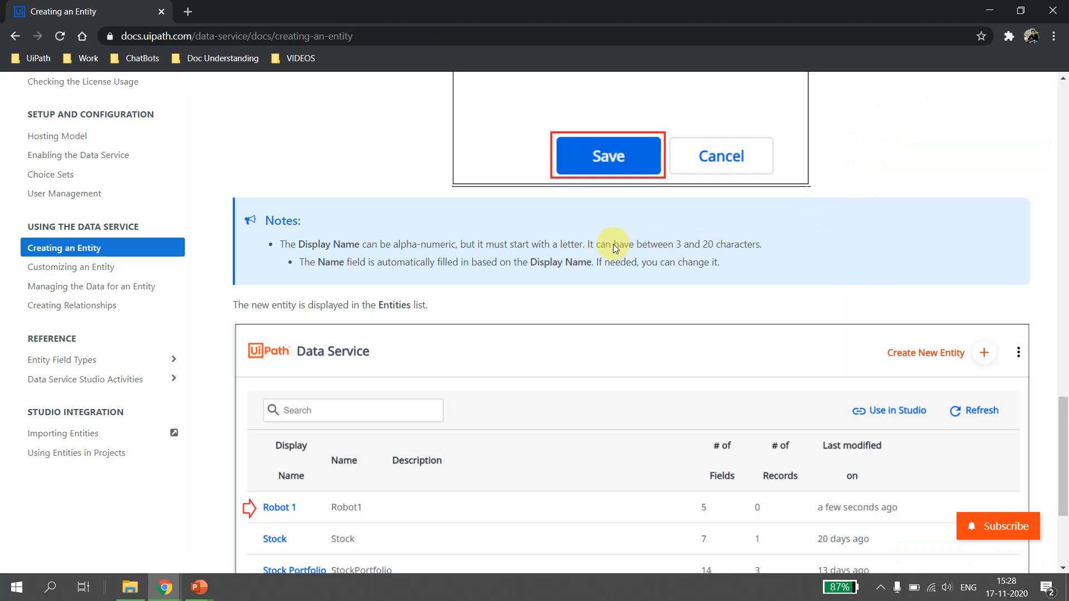
Step: Read the documentation notes on the allowed characters and length of an entity's display name
drag(674, 245, 280, 245)
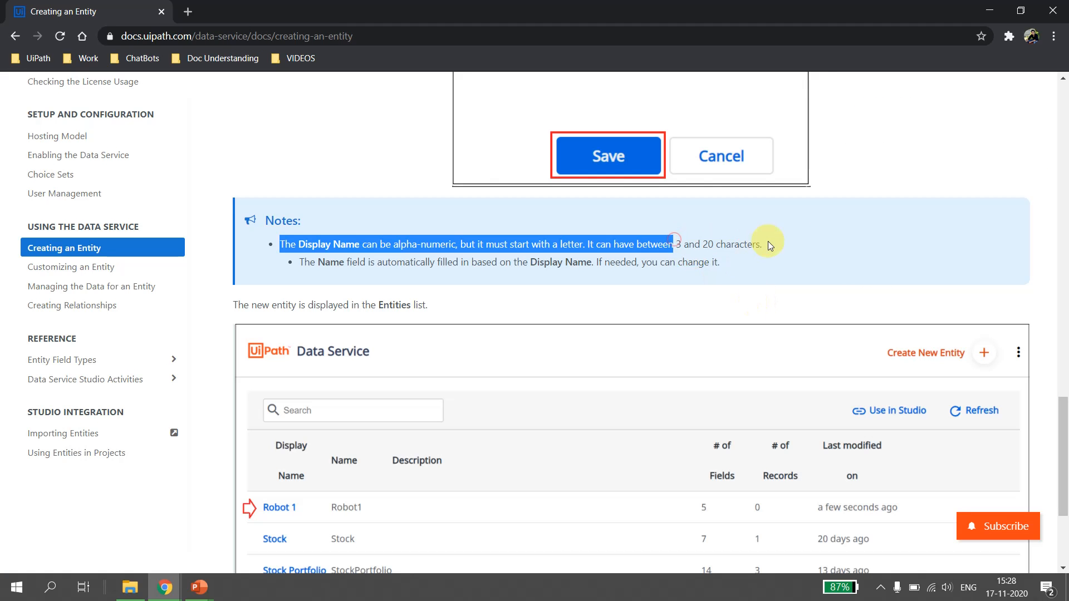
click(599, 245)
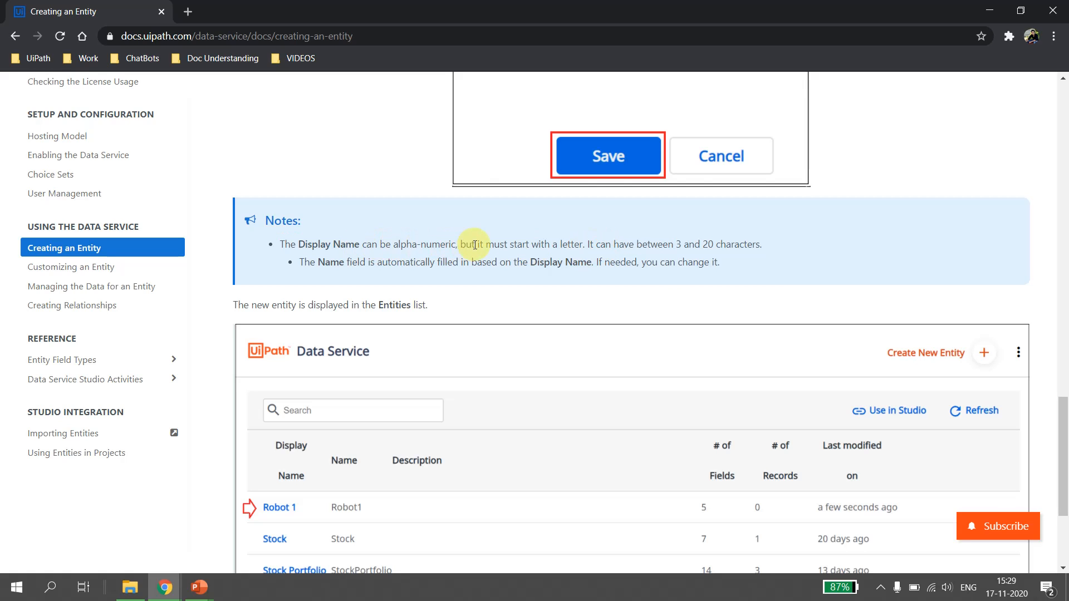
drag(472, 245, 582, 246)
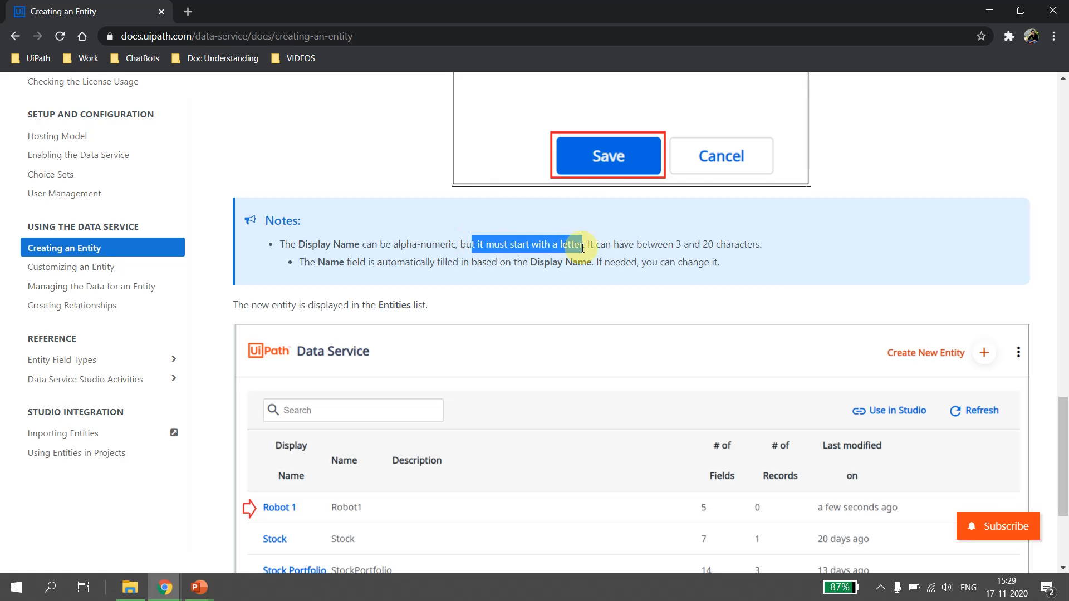
click(672, 248)
key(shift+Home)
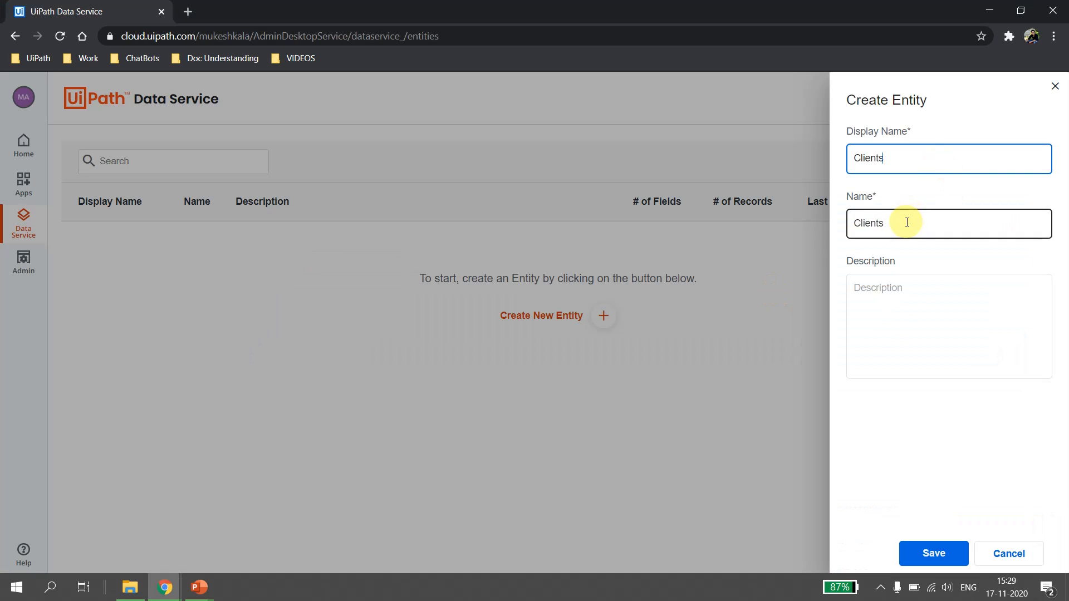
Step: Give the Clients entity the description "Entity for Clients" and save it
click(898, 303)
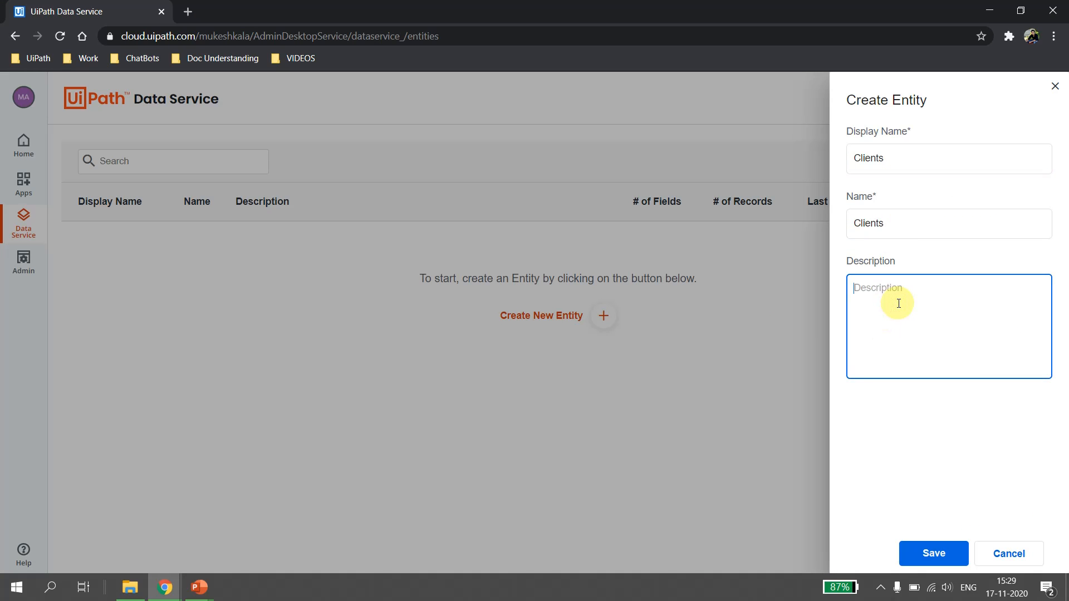
text(Entity for Clients)
click(944, 551)
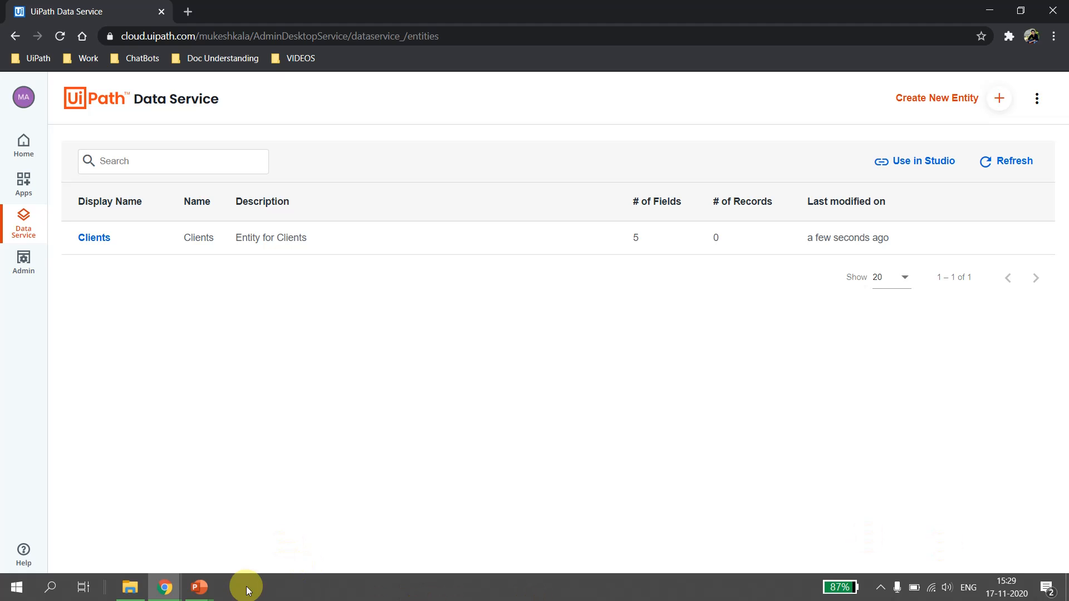
Step: Check the planned entities on the PowerPoint slide, and create an Invoices entity with the description "Entity for Invoices"
mouse_move(205, 589)
click(272, 530)
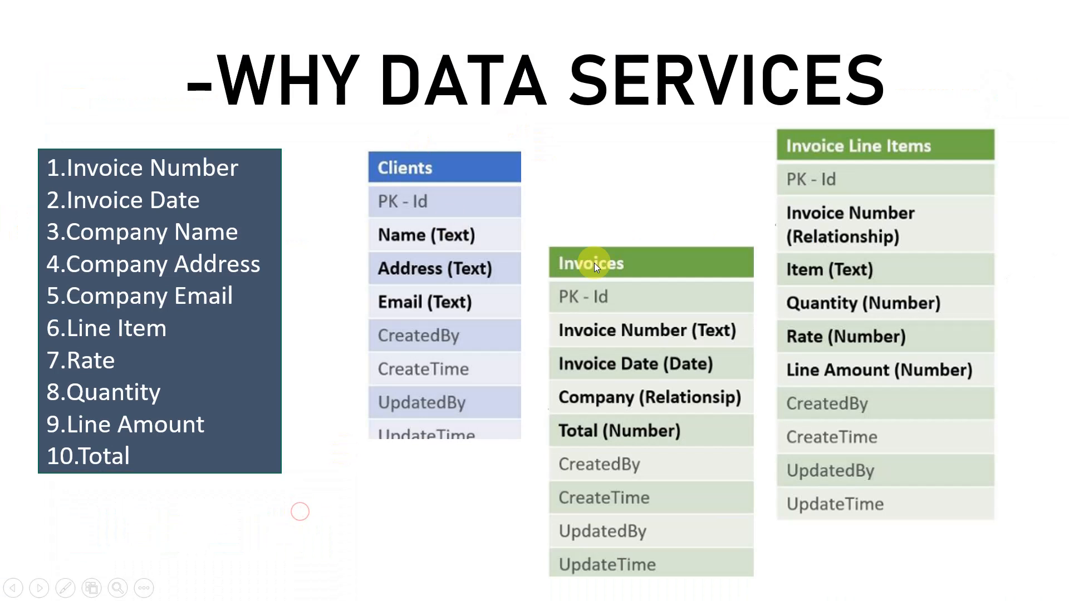
key(alt+Tab)
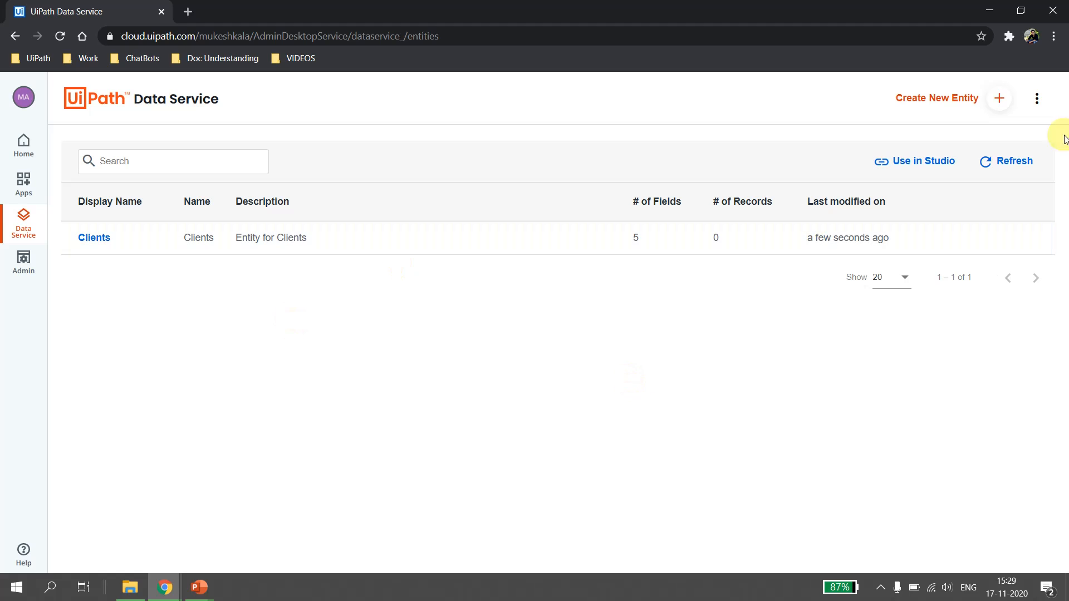
click(953, 101)
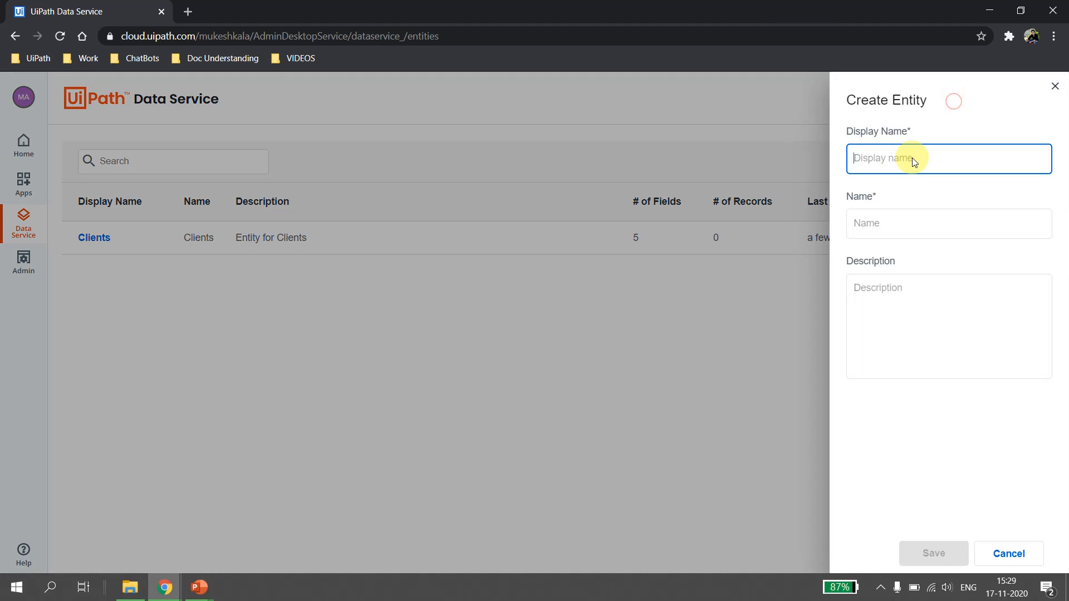
text(Invoices)
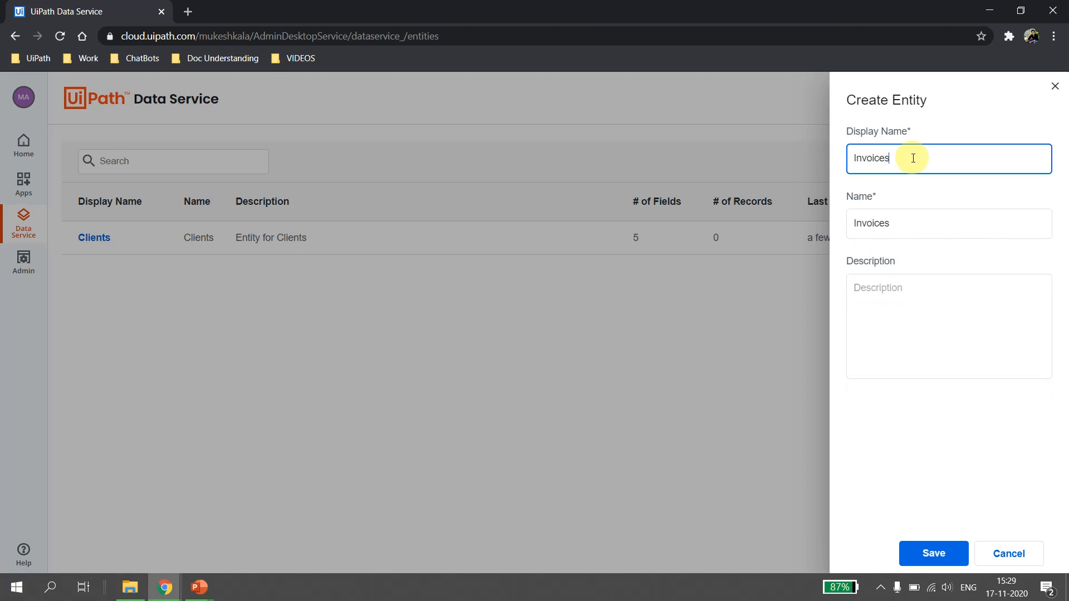
click(884, 320)
text(Entity for Invoices)
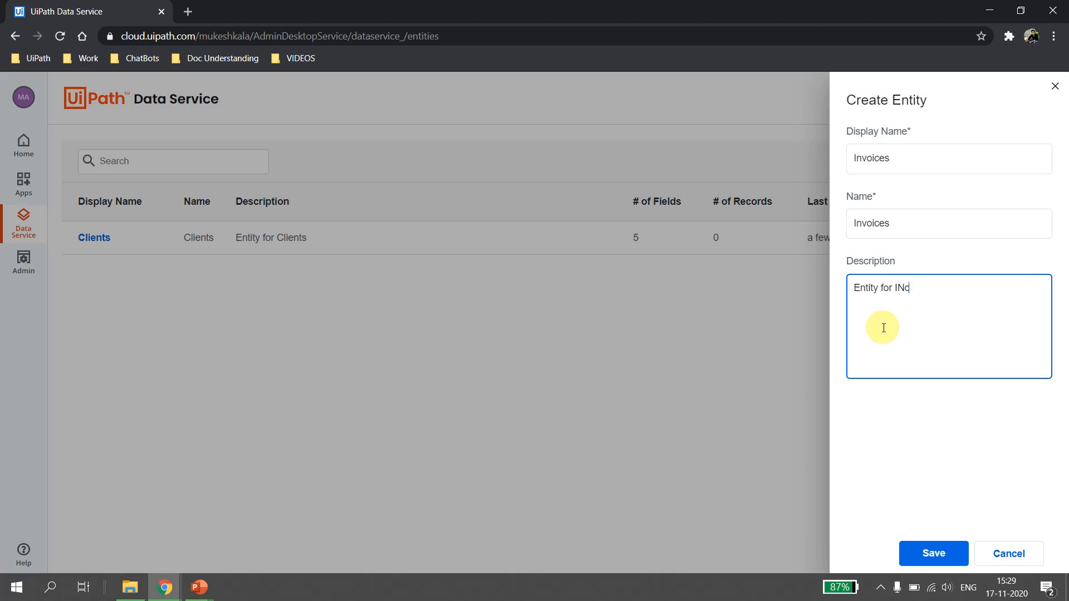
click(943, 554)
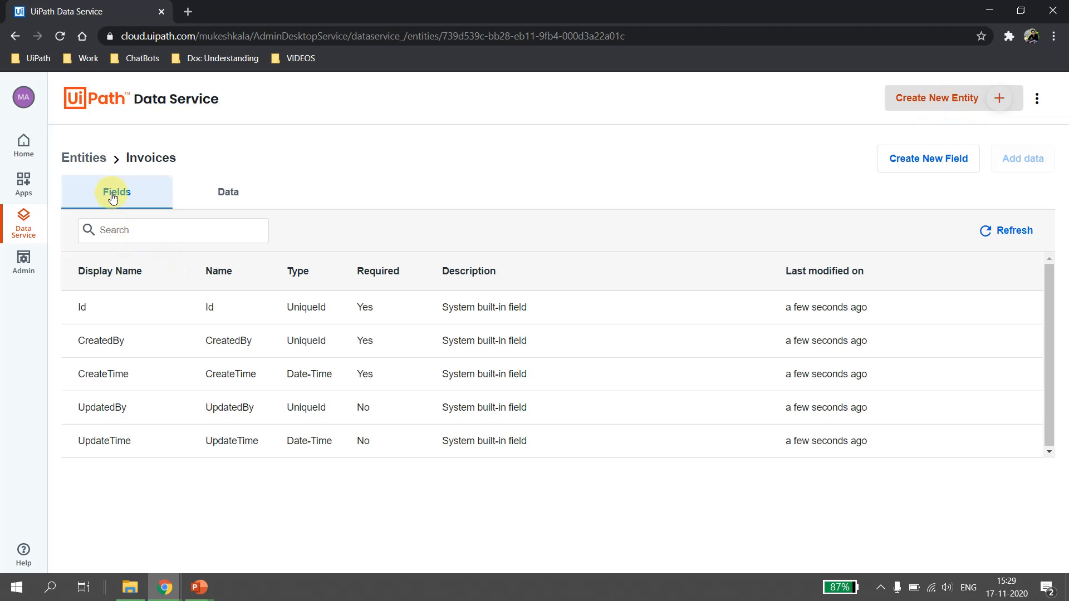
Step: Return to the entity list and create an InvoiceLineItems entity with the description "Entity for Invoice Line Items"
click(85, 156)
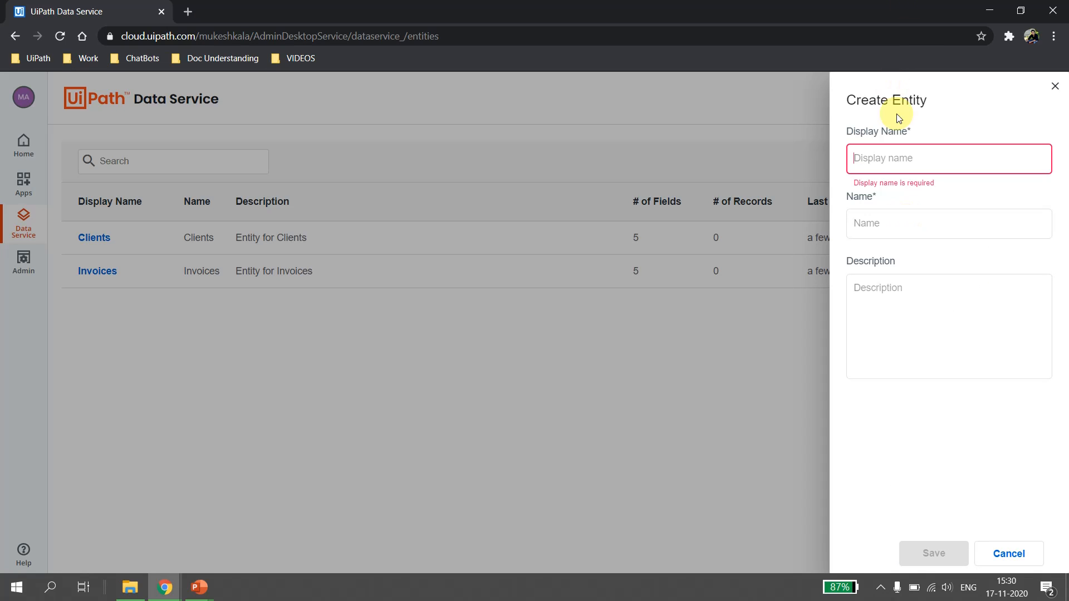
click(880, 156)
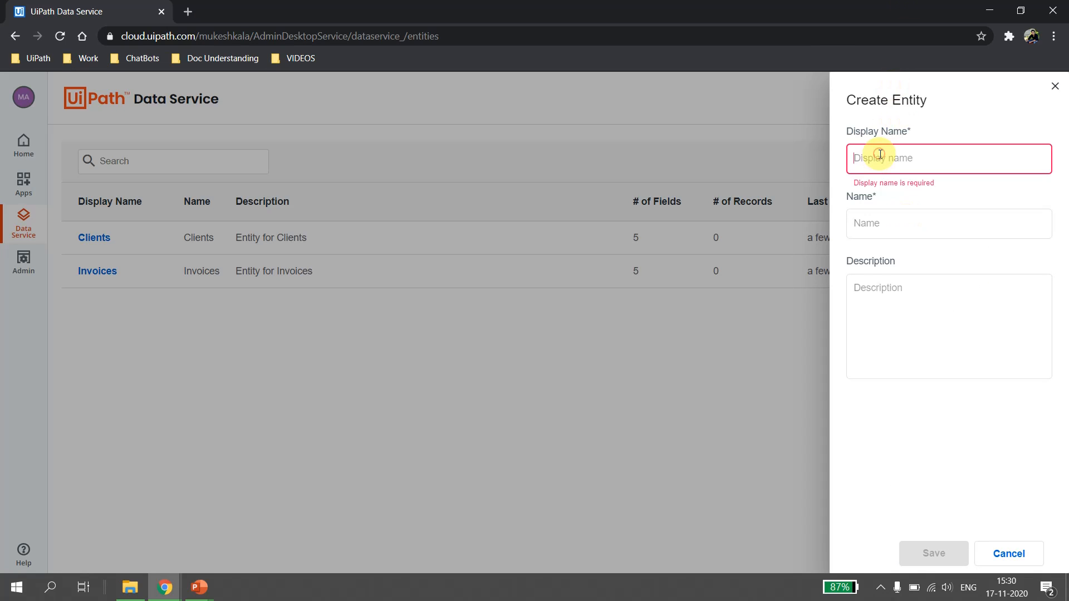
text(InvoiceLine)
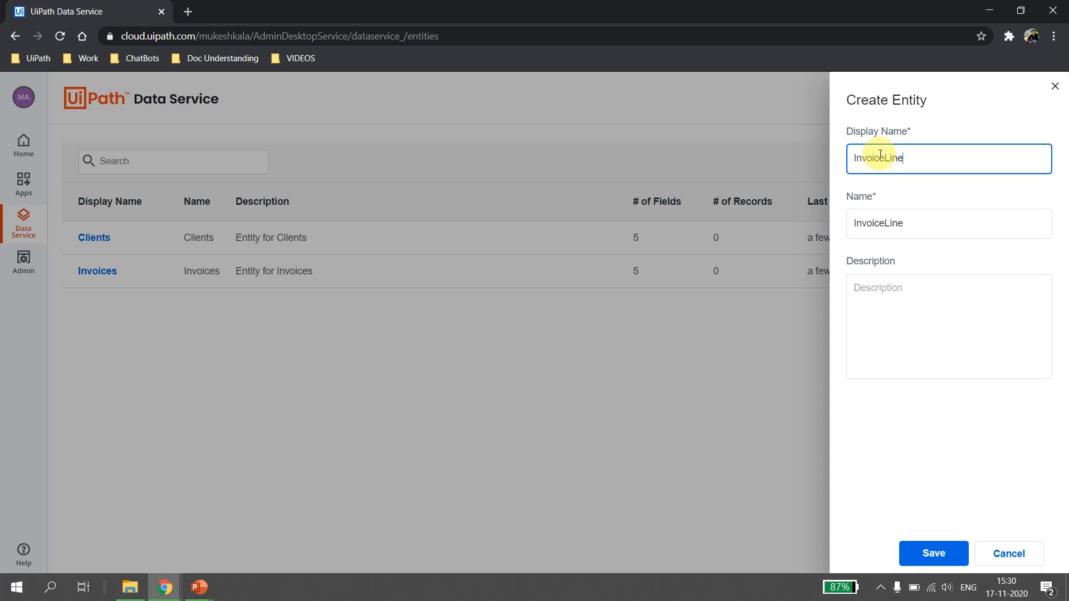
text(Items)
click(891, 303)
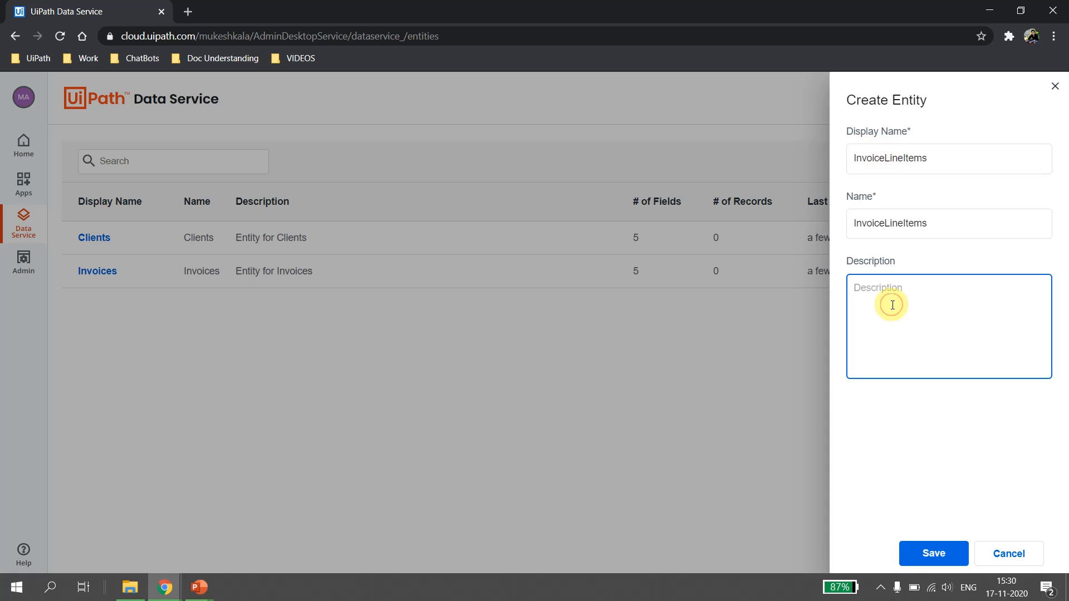
text(Entity for)
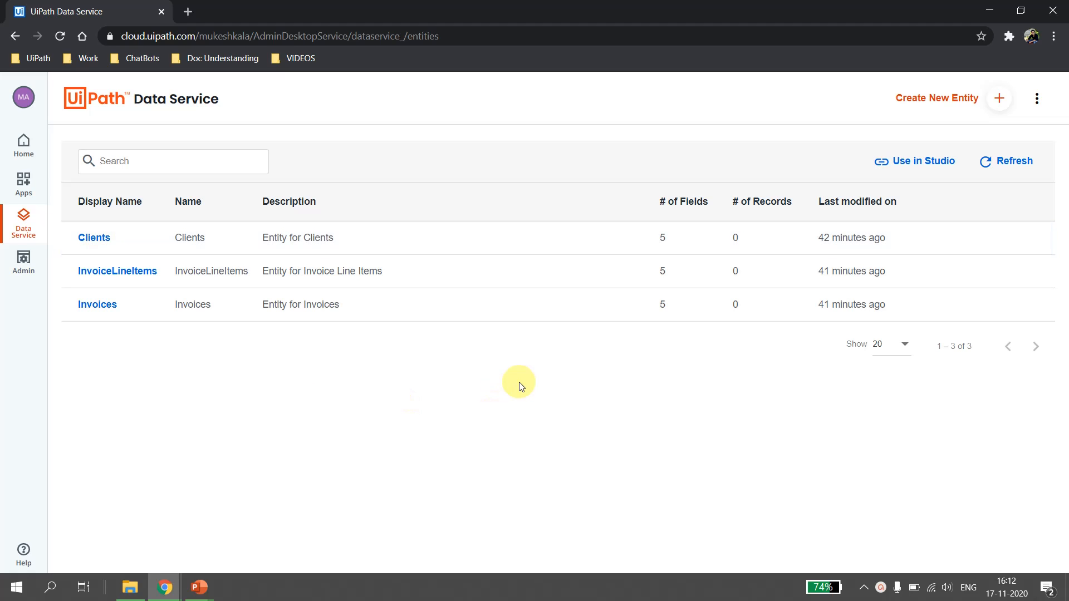
Step: Open the Clients entity to show its list of fields
click(94, 238)
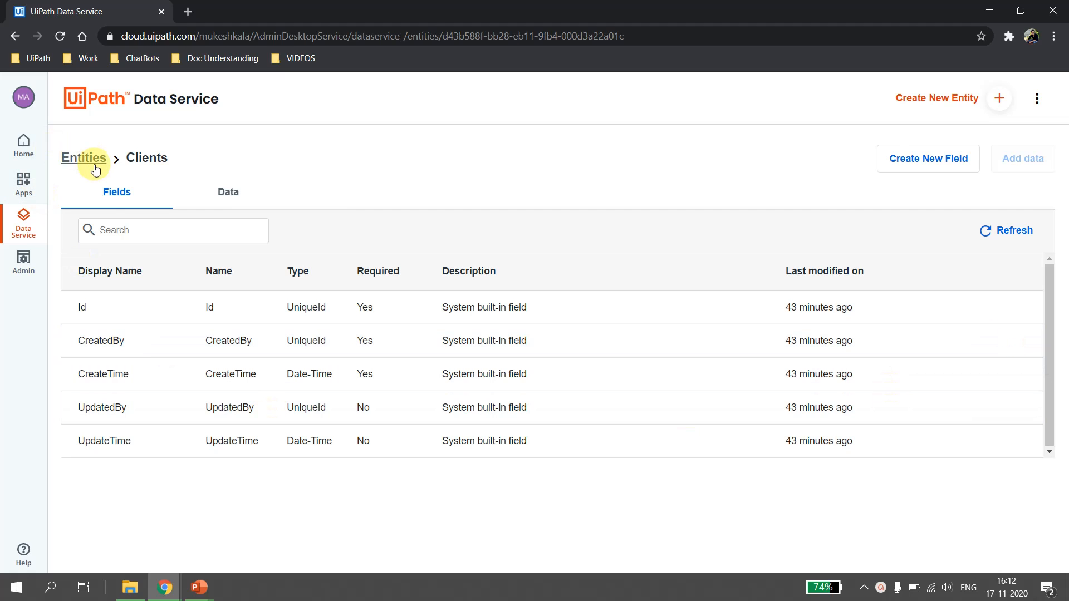
click(93, 163)
click(93, 240)
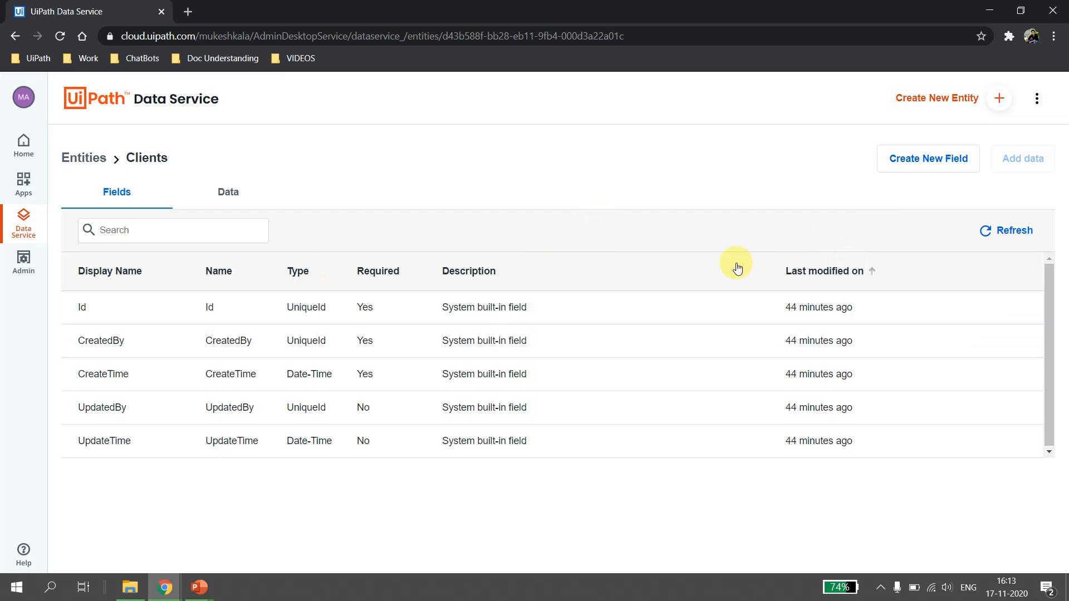
Step: Check the planned client fields on the PowerPoint slide, and start a Clients field with display name Name, opening its type choices
click(196, 585)
click(308, 521)
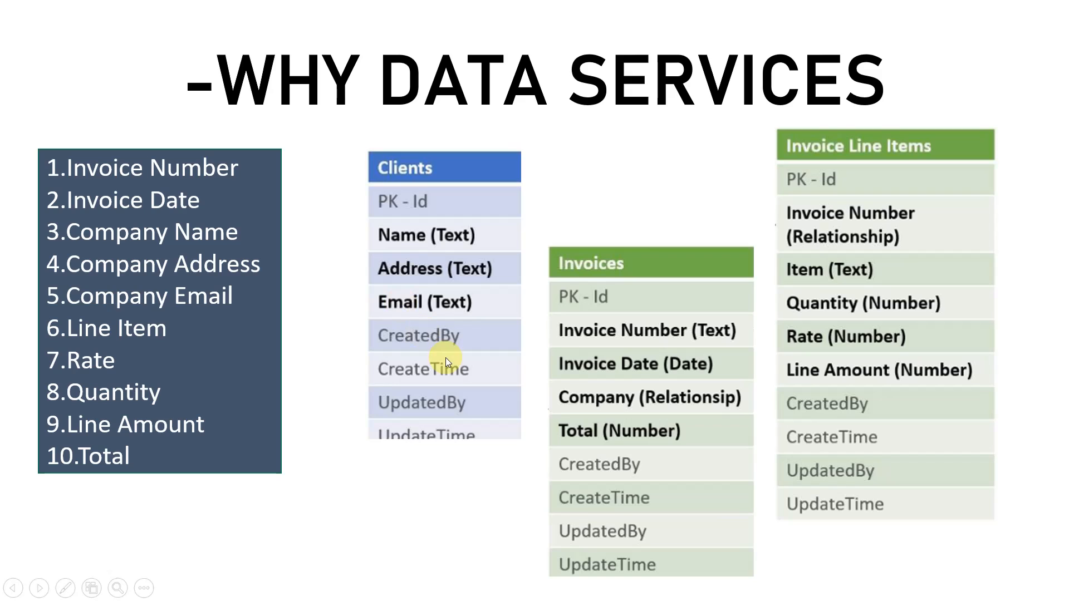
key(alt+Tab)
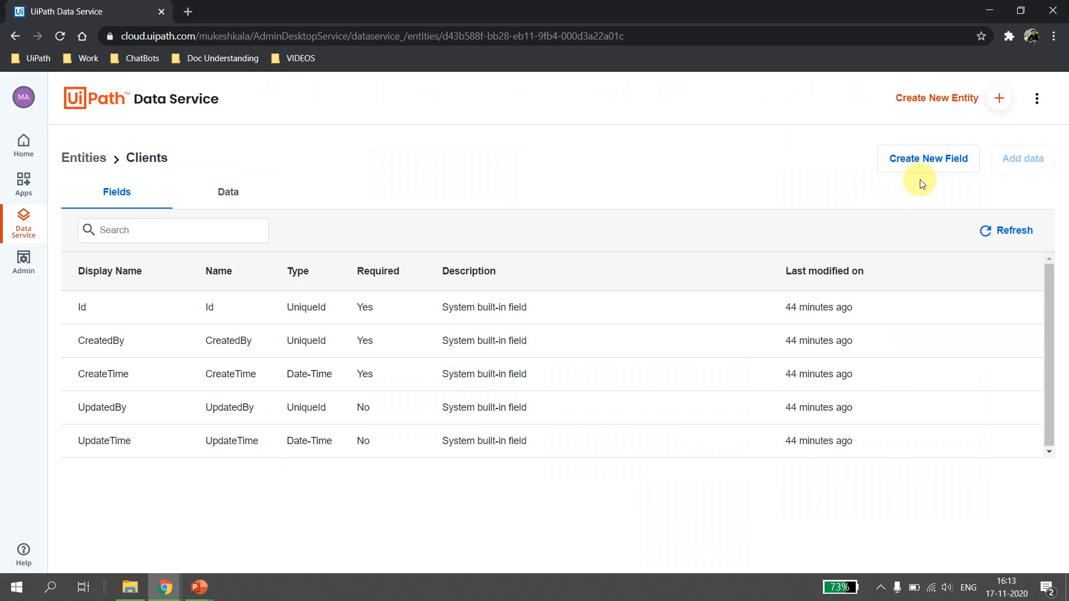
click(926, 162)
click(894, 164)
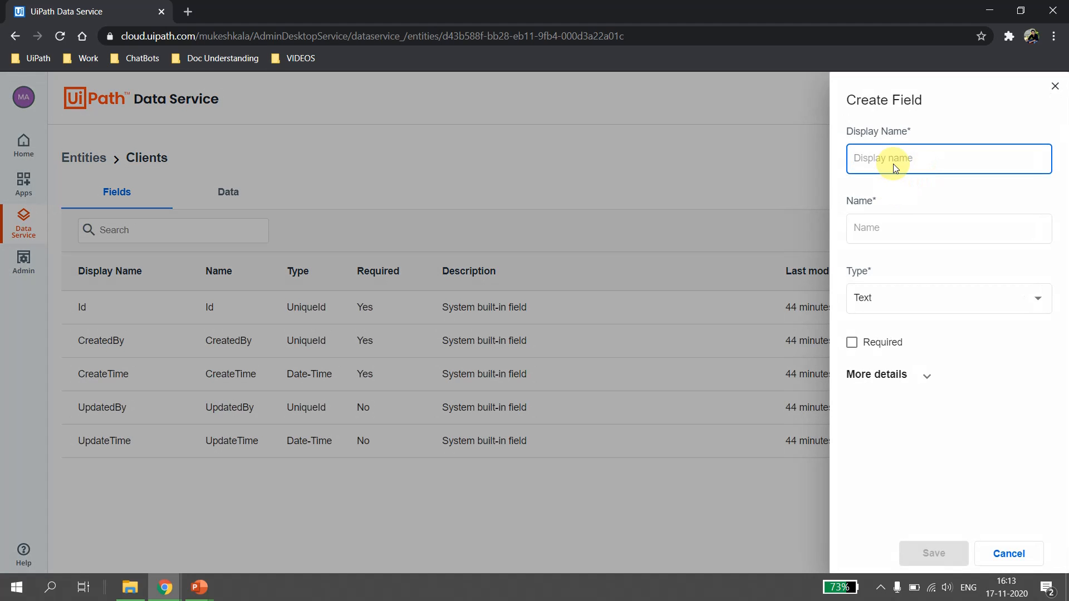
text(Name)
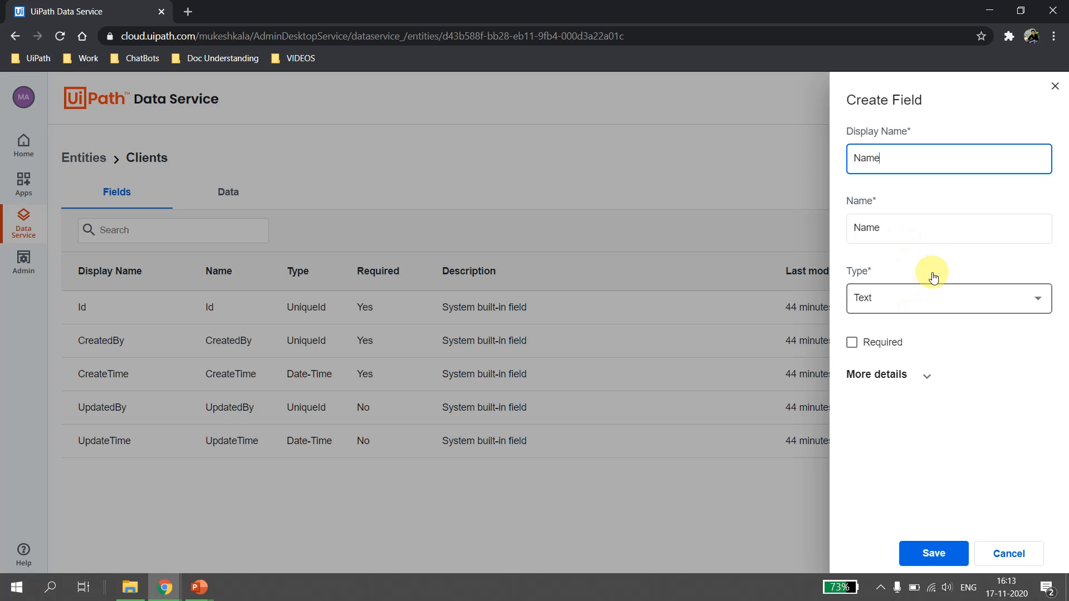
click(918, 301)
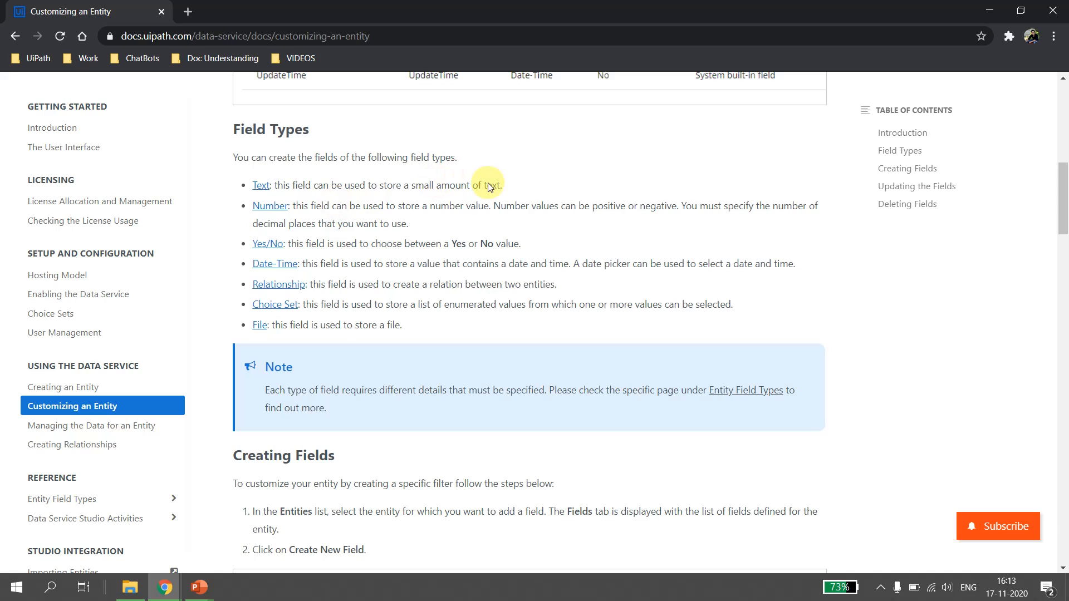
Step: Review the documentation's descriptions of the available field types, from Text and Yes/No to Relationship, Choice Set and File
double_click(322, 246)
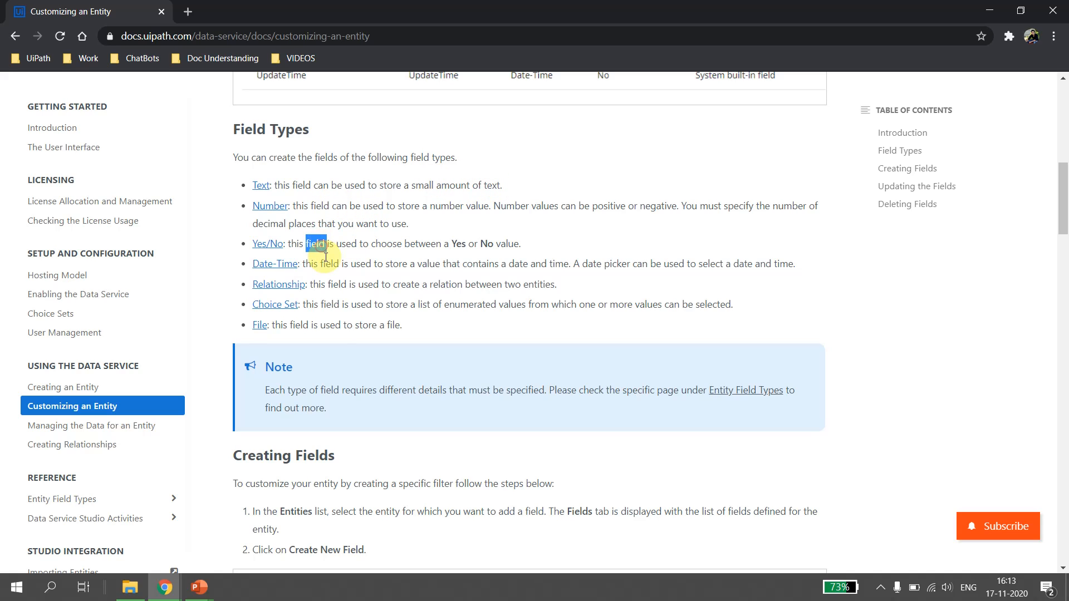
double_click(395, 264)
double_click(518, 264)
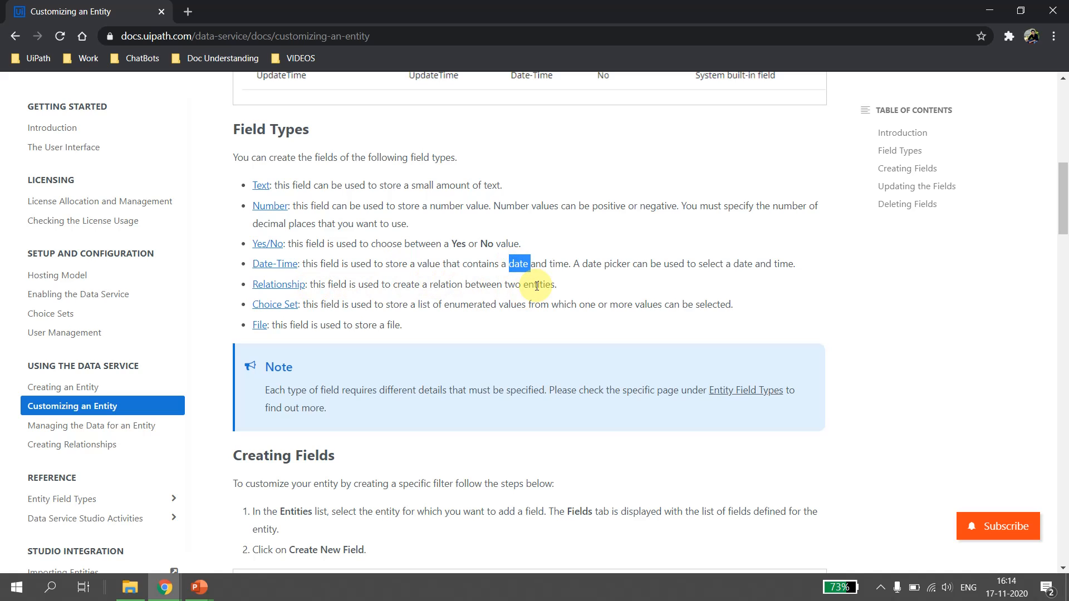
click(754, 317)
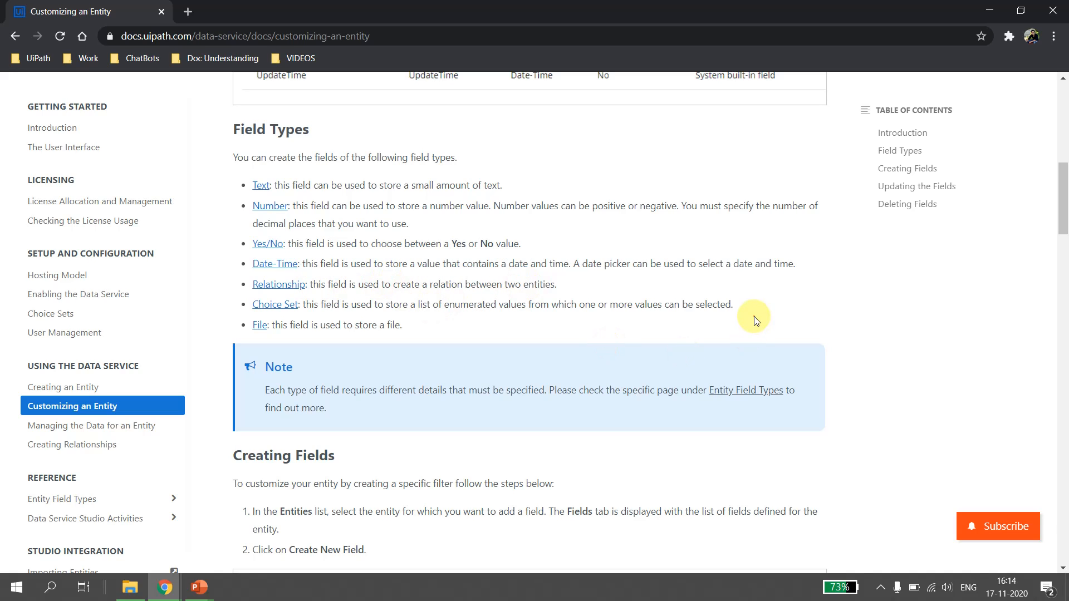
drag(741, 310, 227, 284)
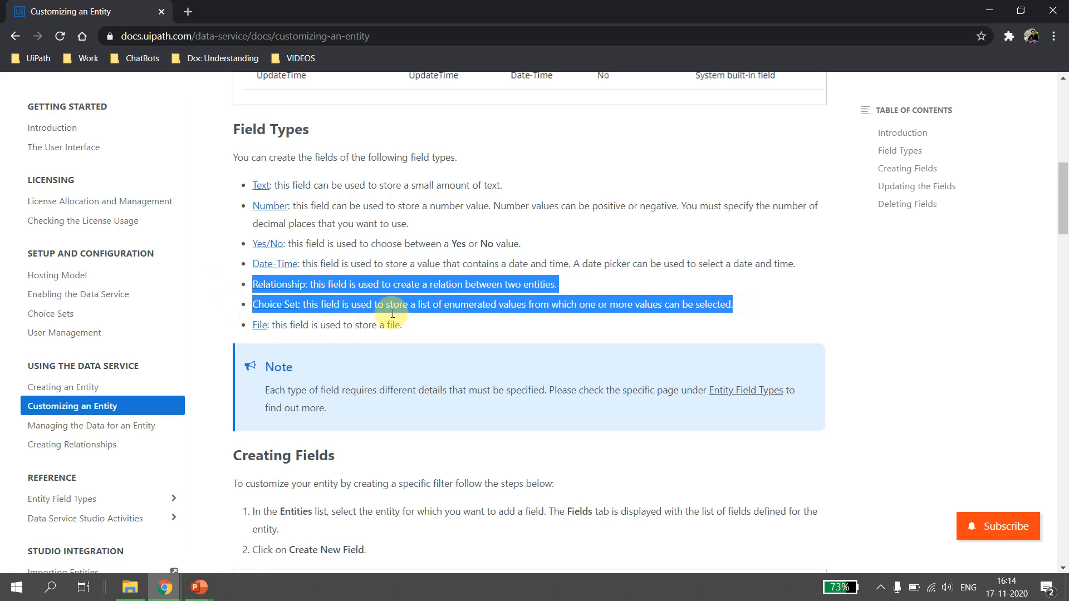
double_click(331, 324)
click(420, 328)
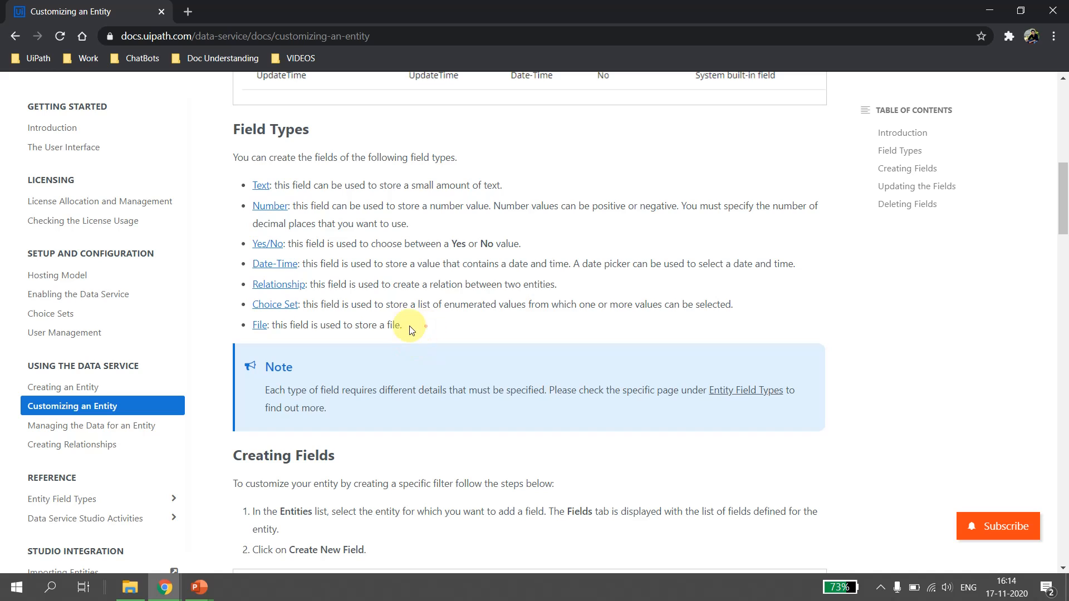
drag(409, 330, 241, 179)
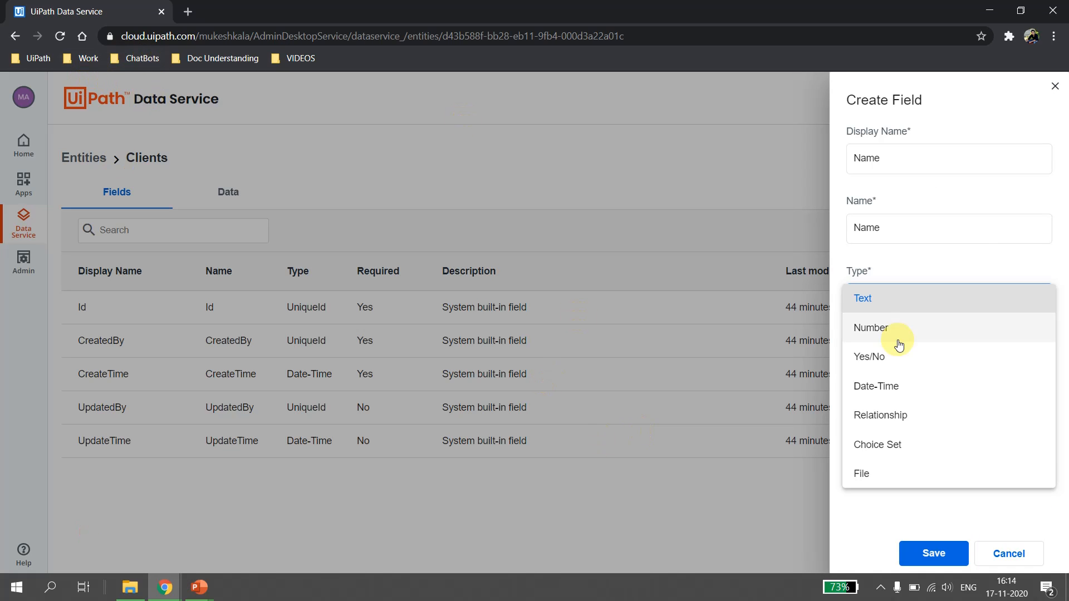
Step: Check the planned Clients fields on the PowerPoint slide, then set the Name field's type to Text and make it required
mouse_move(199, 586)
click(267, 557)
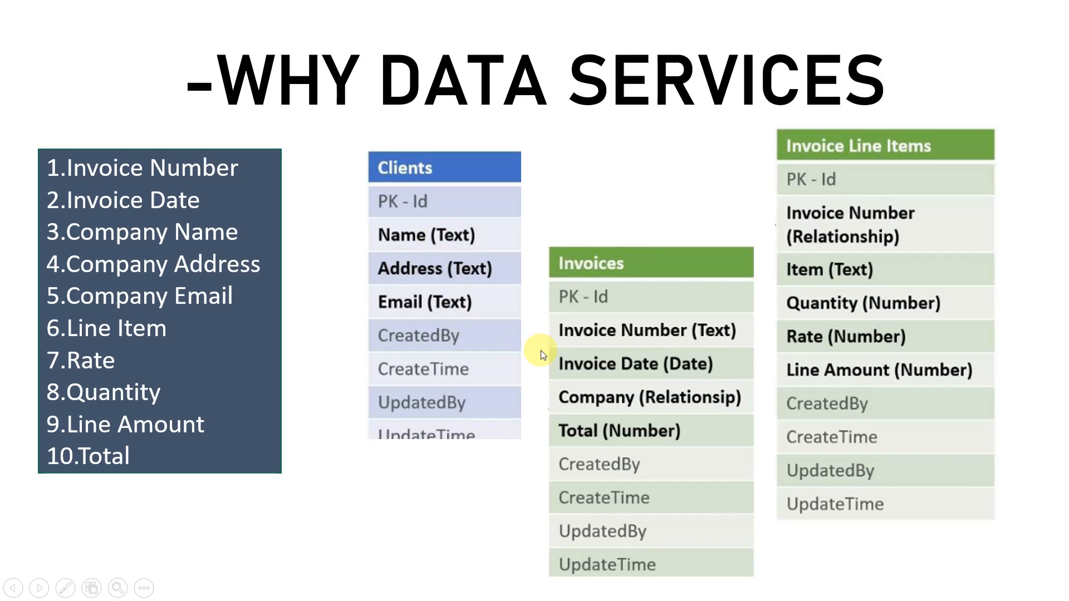
key(alt+Tab)
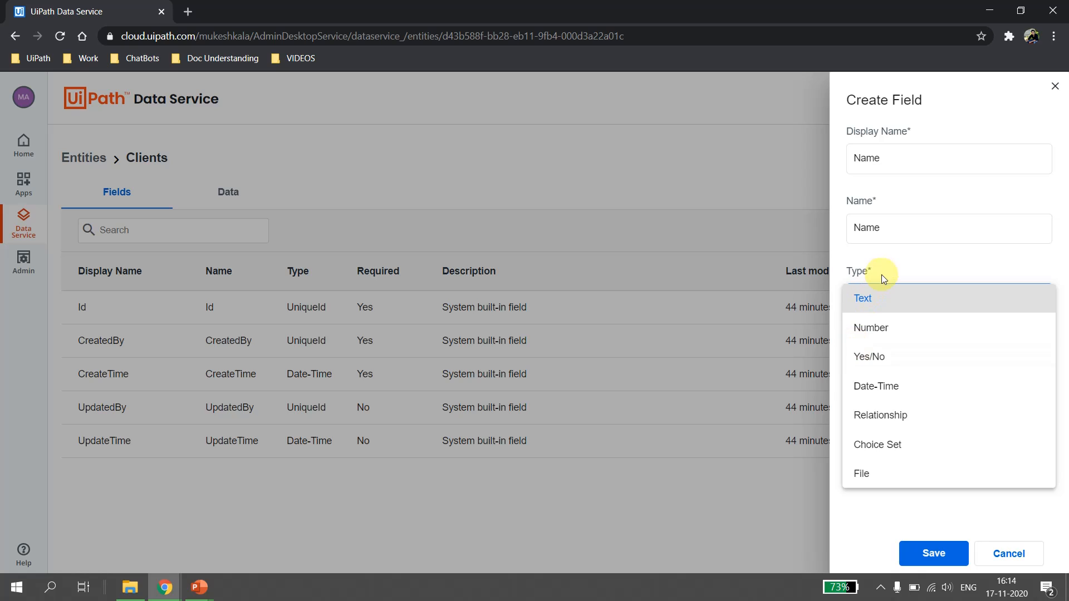
click(875, 309)
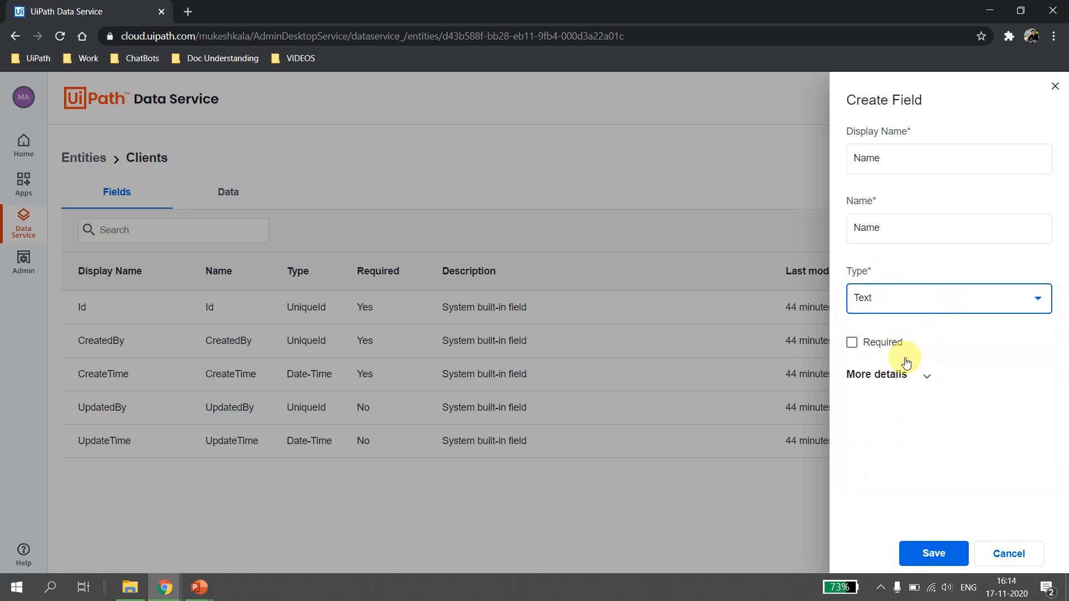
click(852, 344)
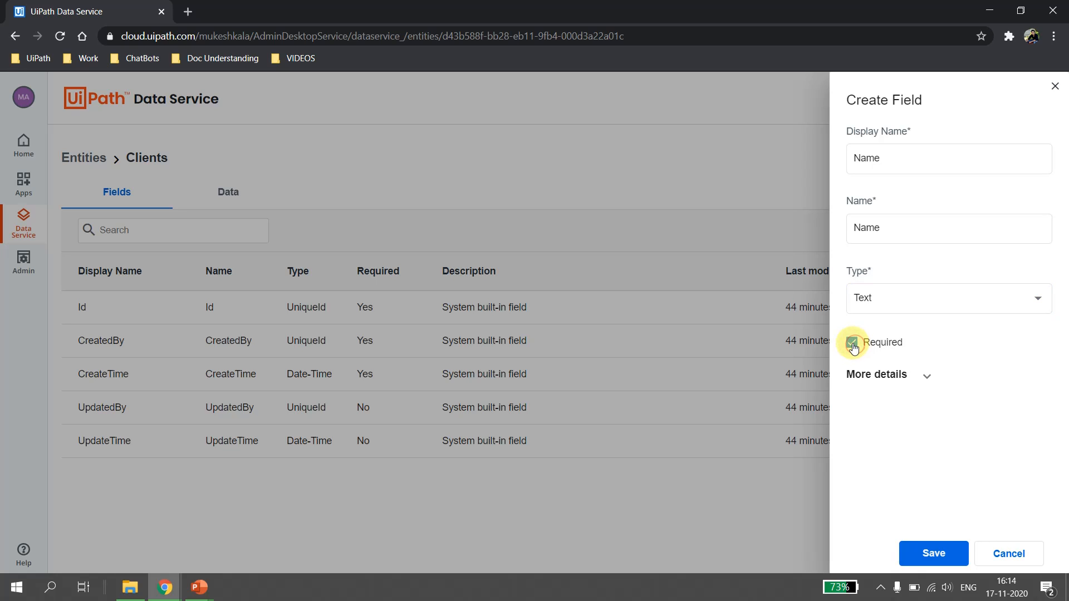
Step: Expand the Name field's additional details and set its maximum length to 20
click(927, 376)
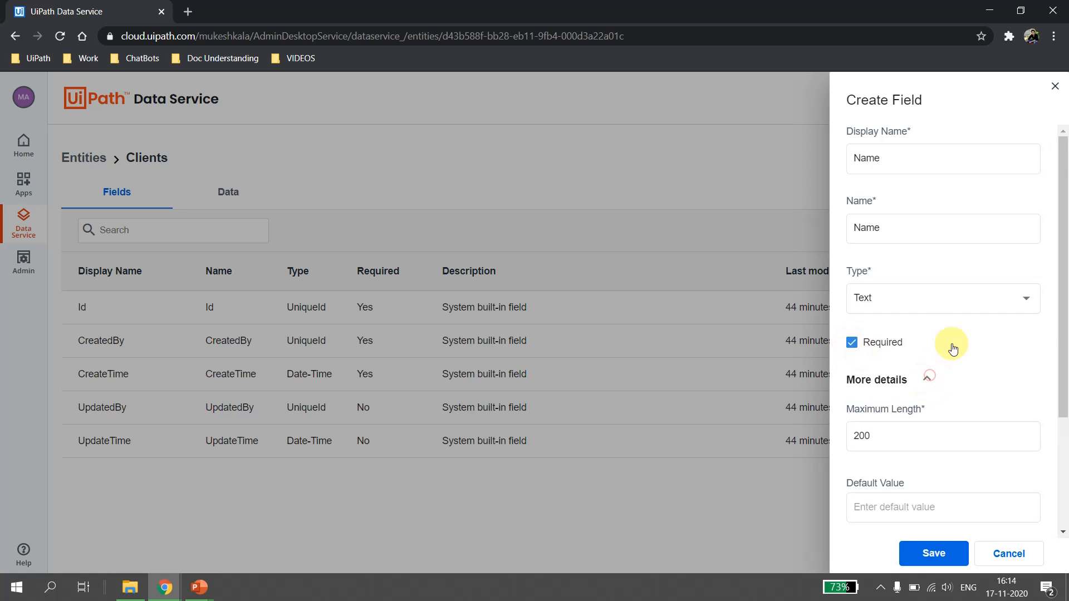
scroll(942, 410, down, 3)
click(890, 296)
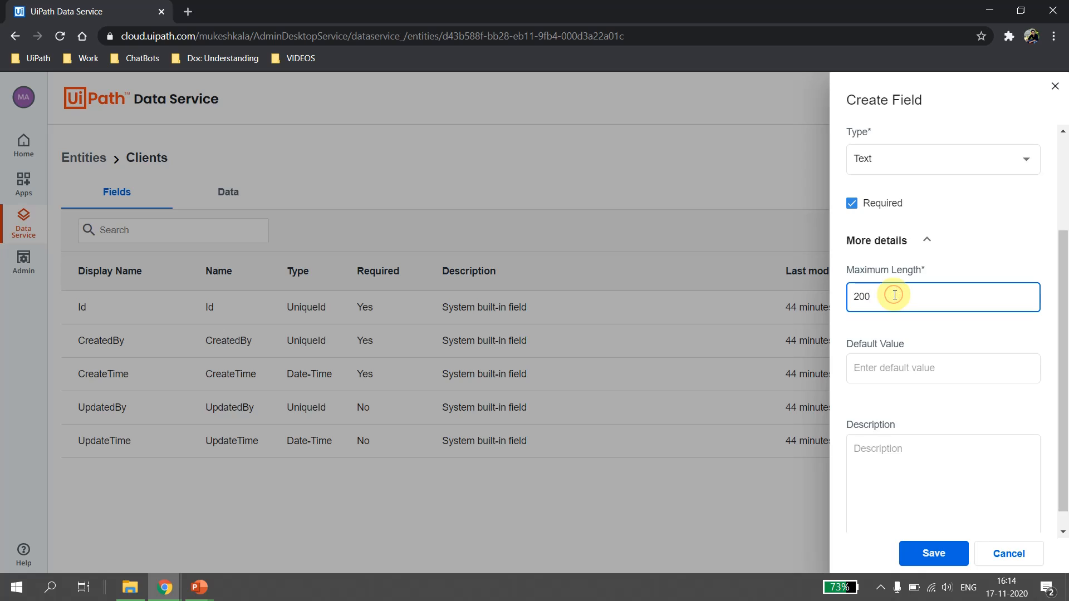
scroll(895, 295, up, 3)
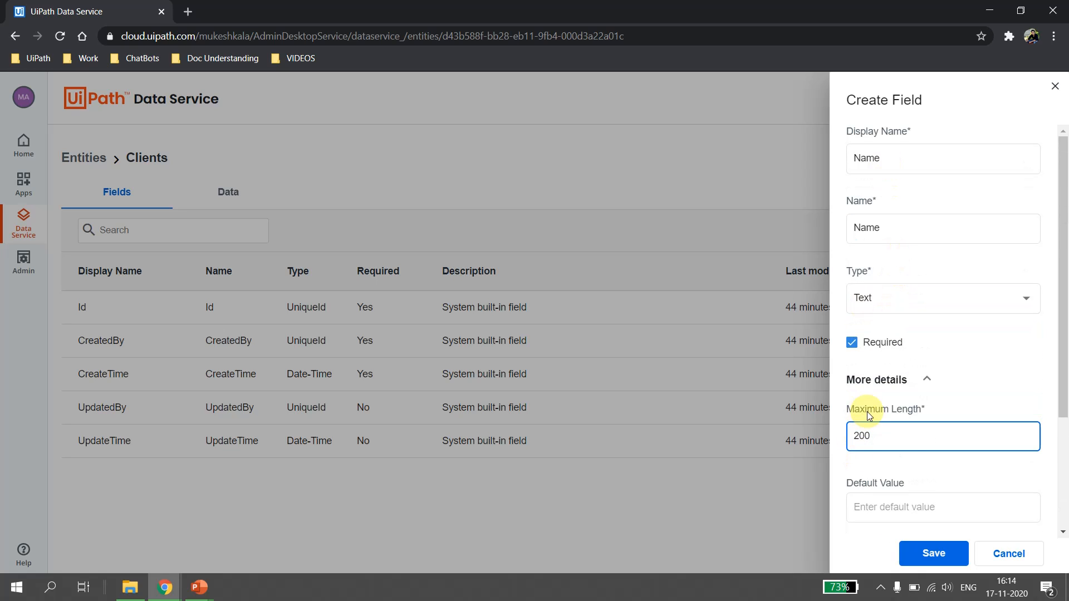
key(BackSpace)
key(BackSpace)
key(BackSpace)
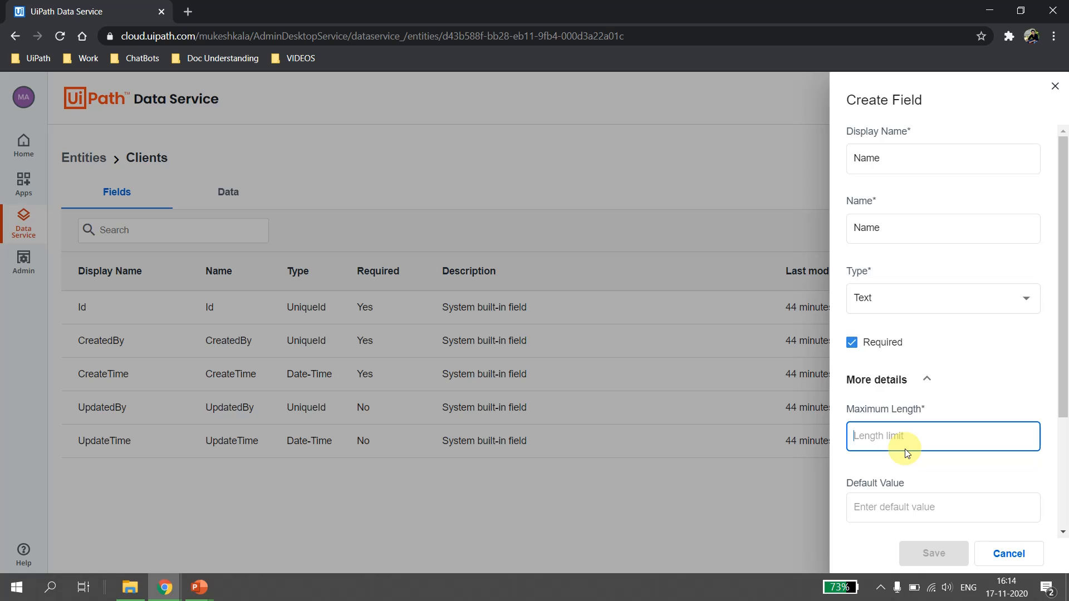
text(23)
key(BackSpace)
key(BackSpace)
text(20)
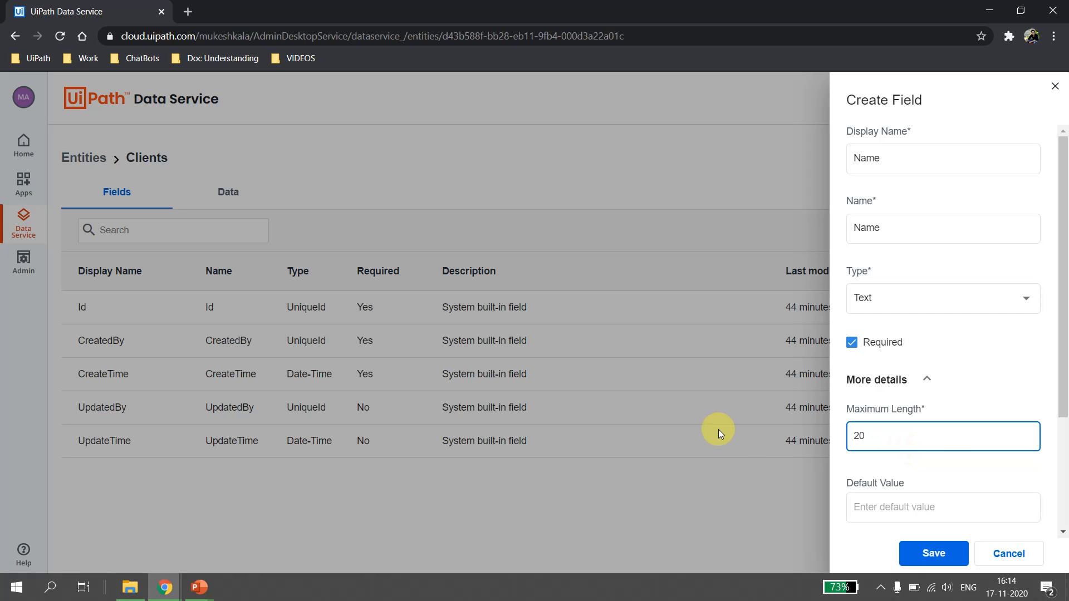
Step: Give the Name field the description "Name Field", leave its default value empty, and save the field
scroll(1047, 435, down, 1)
click(940, 441)
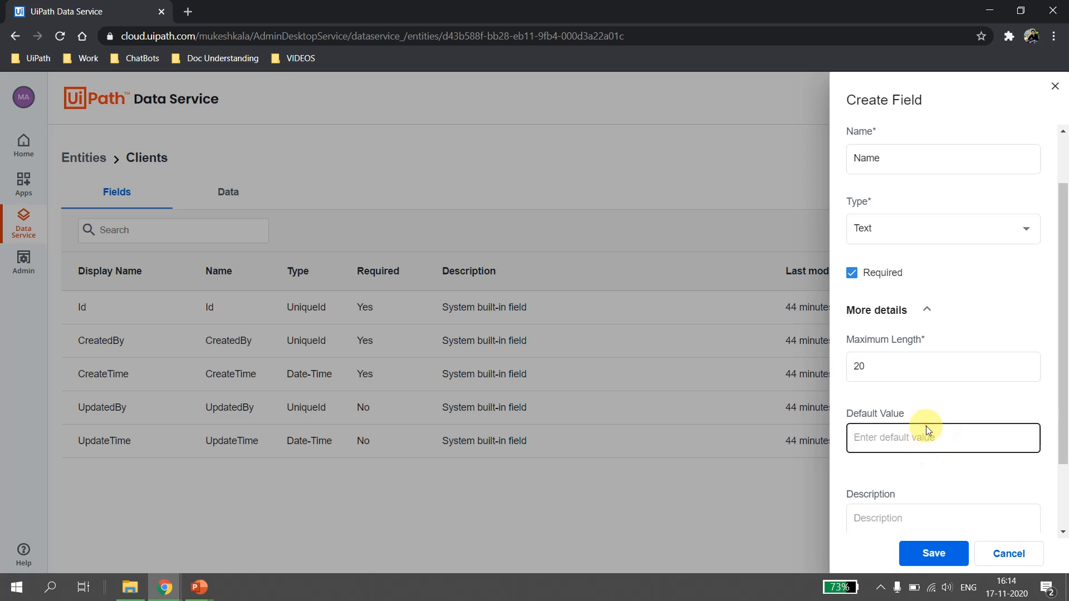
scroll(896, 485, down, 1)
scroll(907, 460, up, 1)
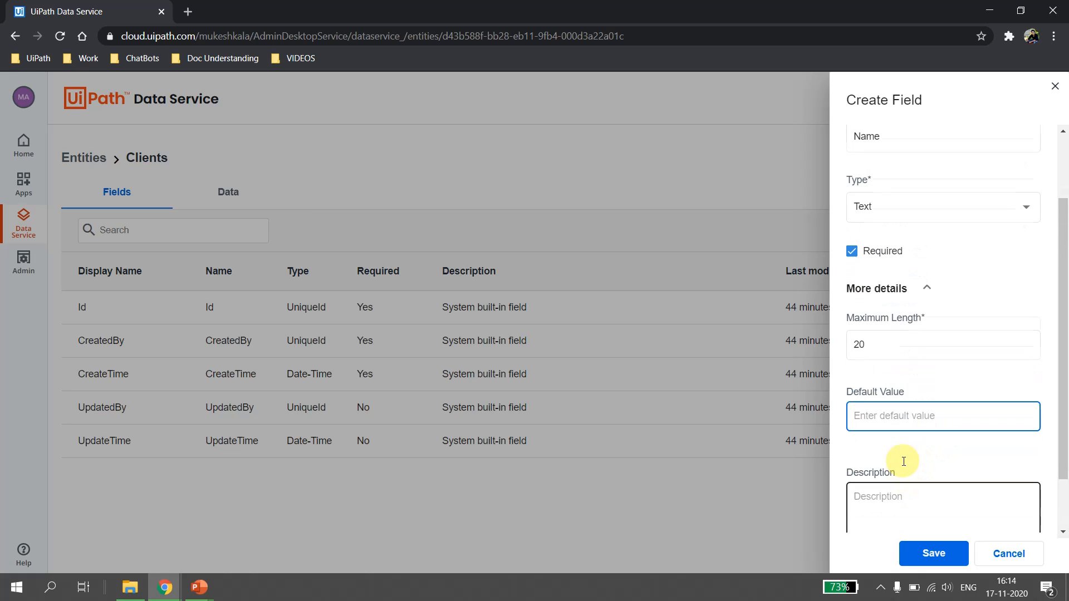
click(897, 496)
scroll(902, 479, down, 1)
click(909, 441)
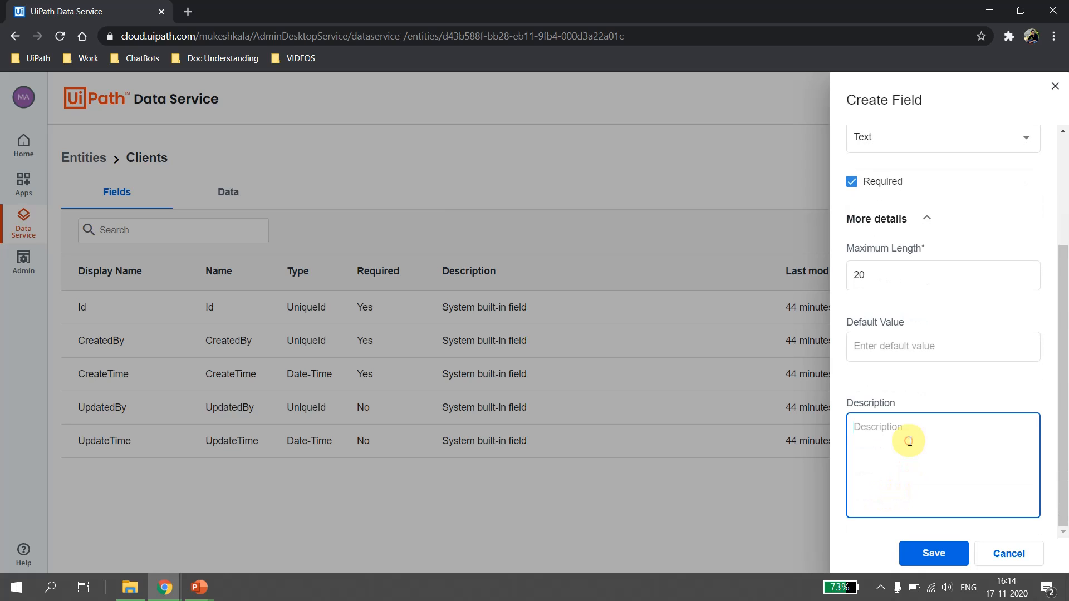
text(Name Field)
click(933, 552)
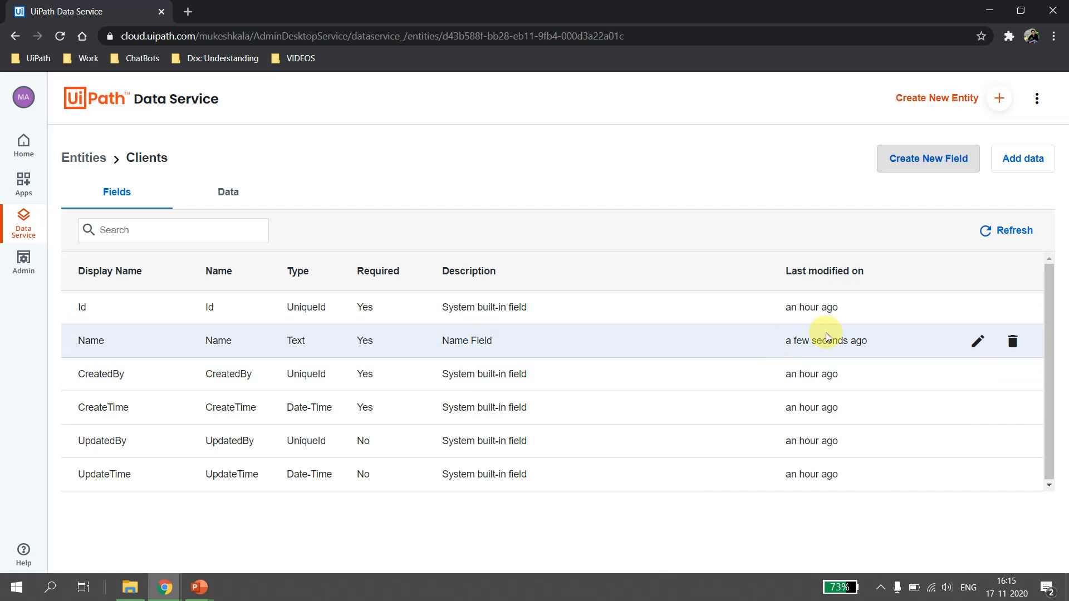
Step: Start a new Clients field with display name Address, keep the Text type, and make it required
double_click(91, 340)
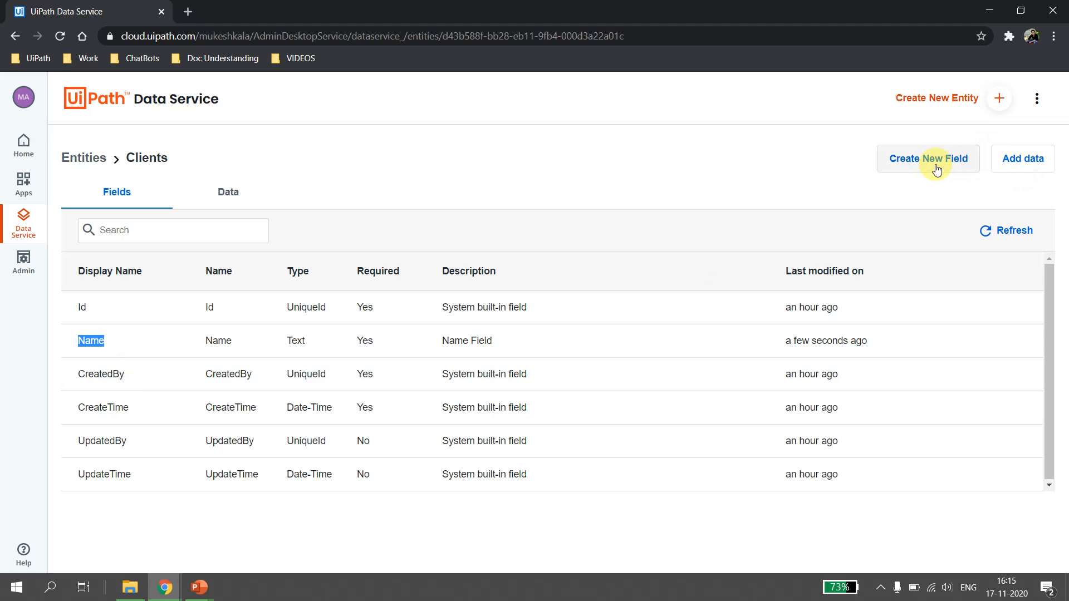
click(934, 166)
text(AS)
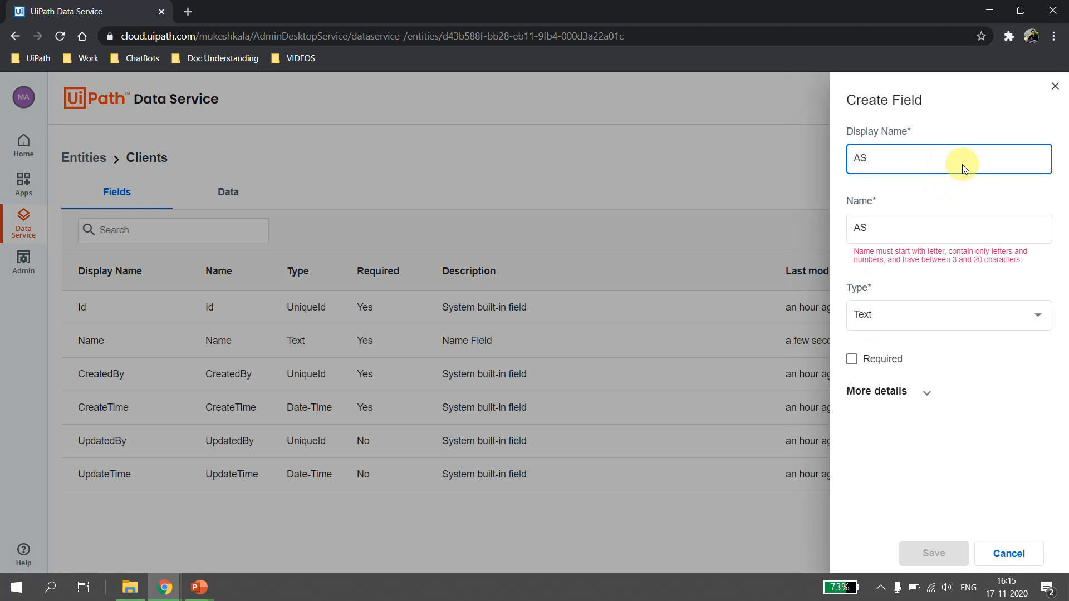
click(942, 175)
click(855, 343)
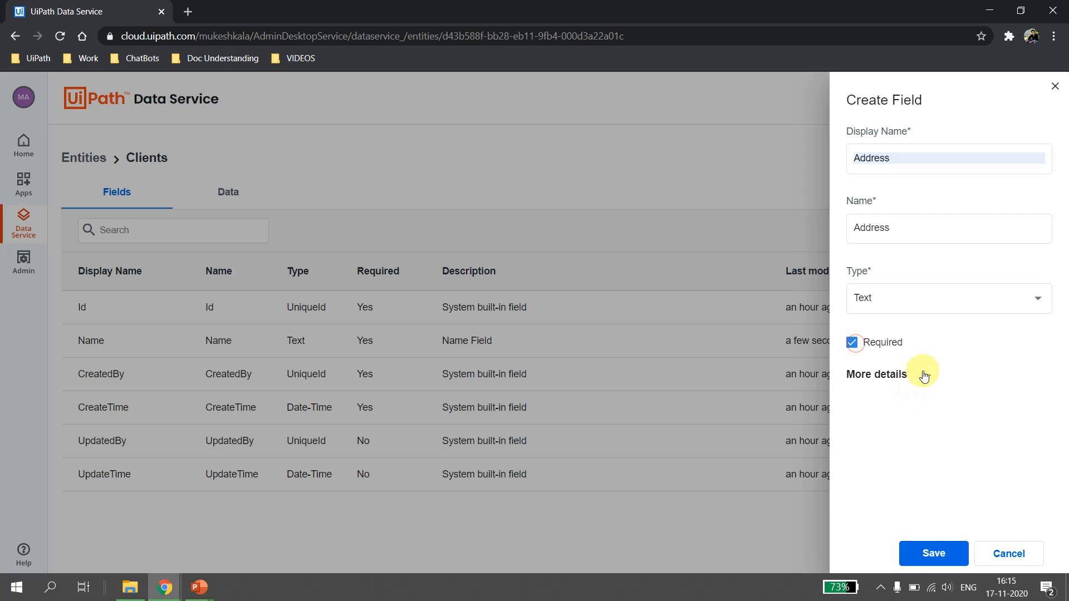
Step: Keep the Address field's maximum length at 200, describe it as "Address Field", and save it
click(924, 375)
scroll(930, 406, down, 3)
click(885, 279)
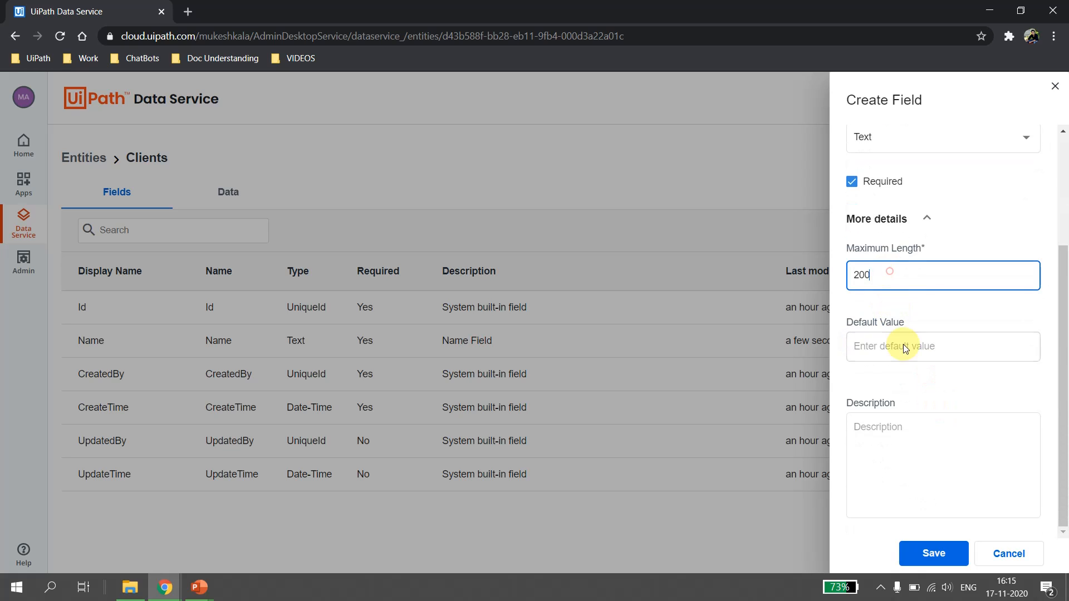
click(906, 472)
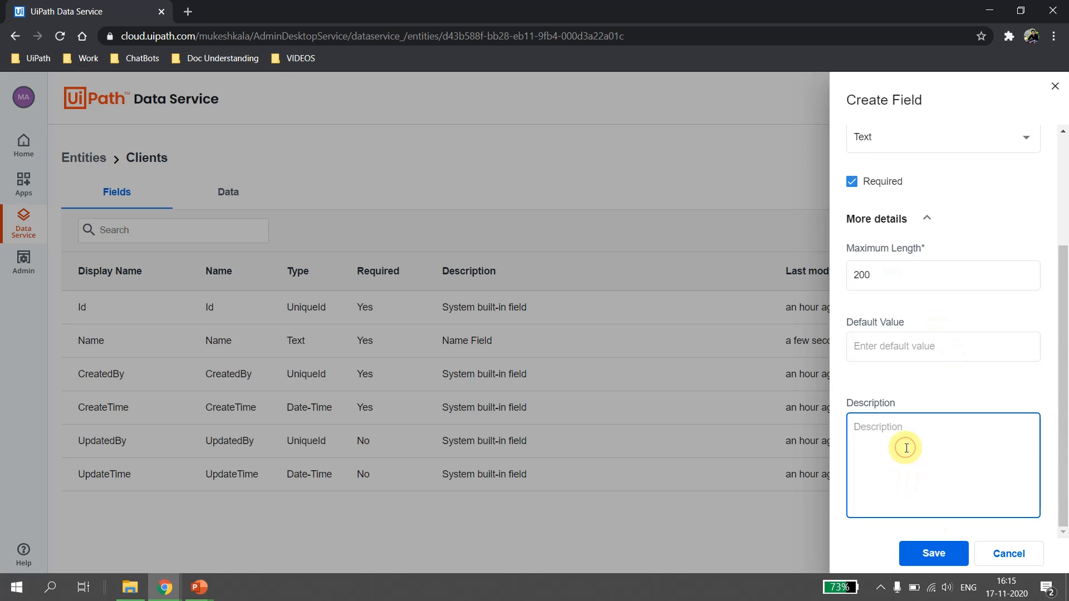
text(Af)
click(944, 559)
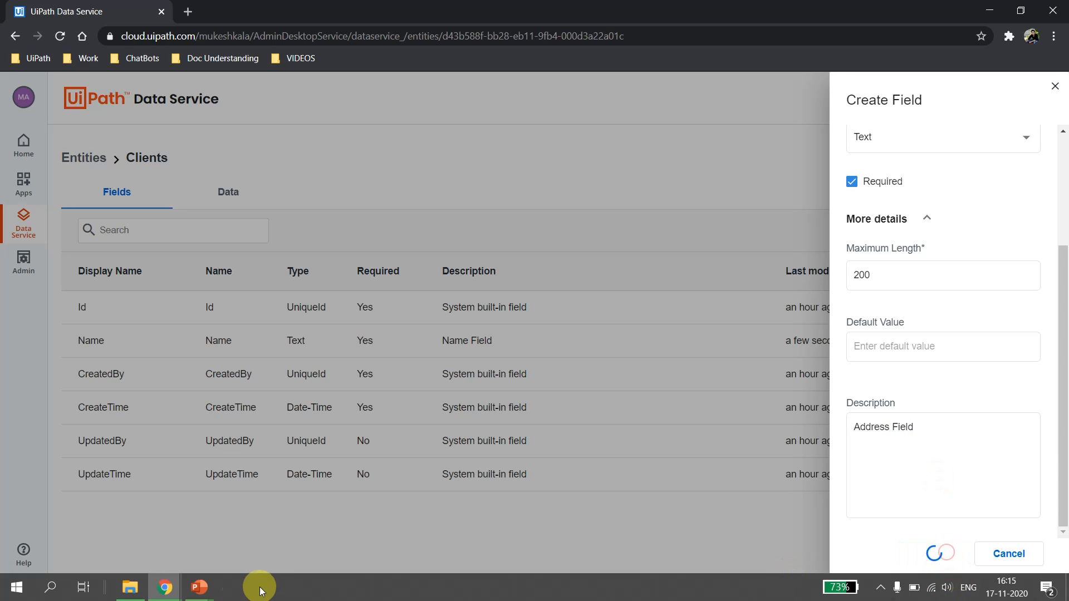
Step: Check the planned fields on the PowerPoint slide, then start a required Text field named Email in the Clients entity
mouse_move(207, 588)
click(264, 533)
key(alt+Tab)
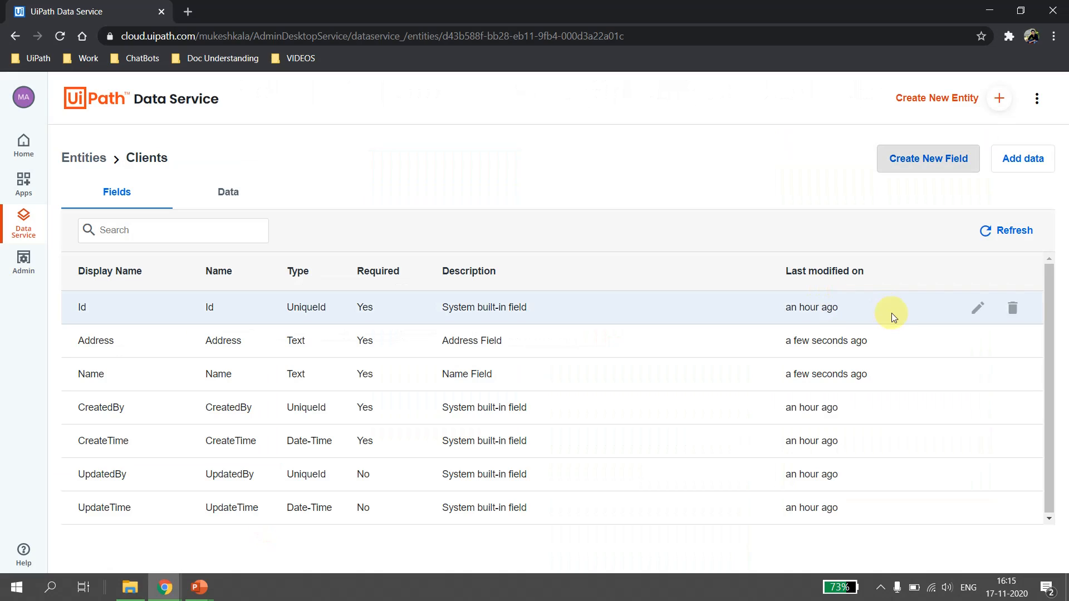
click(942, 161)
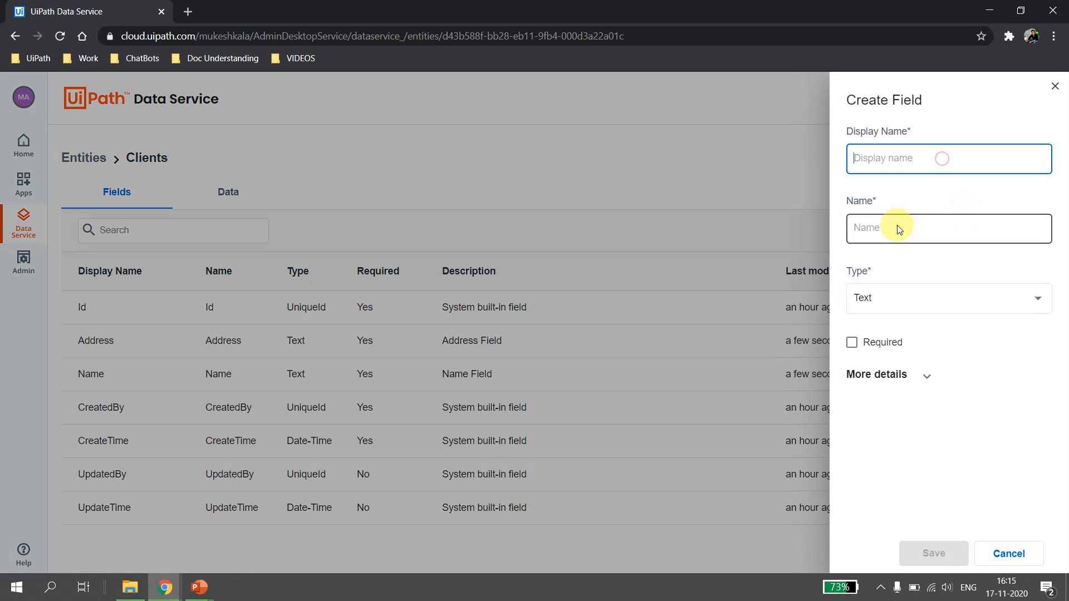
text(Emial)
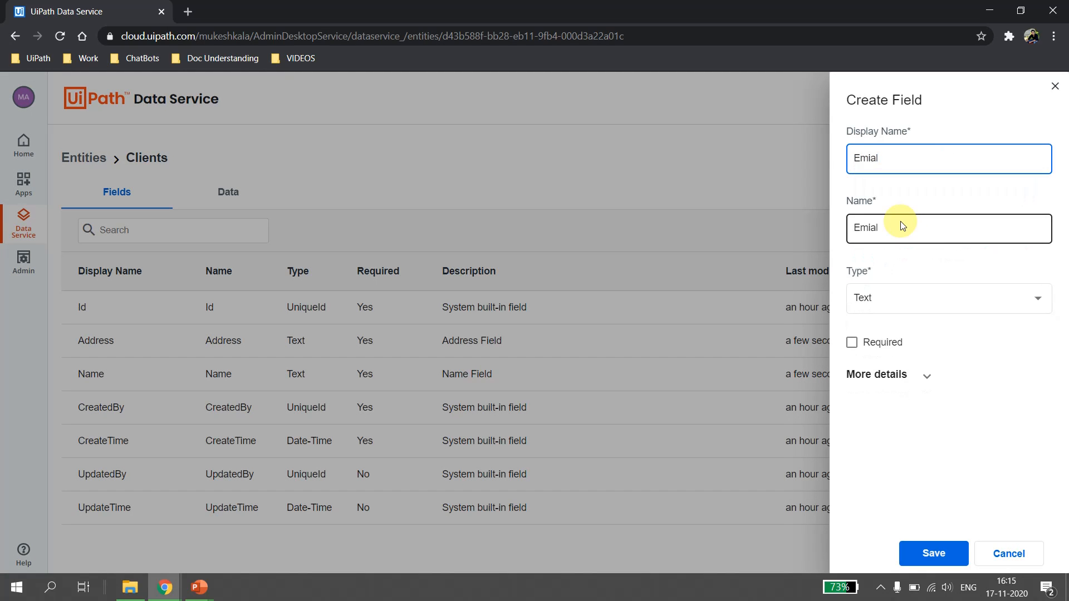
click(900, 222)
click(858, 343)
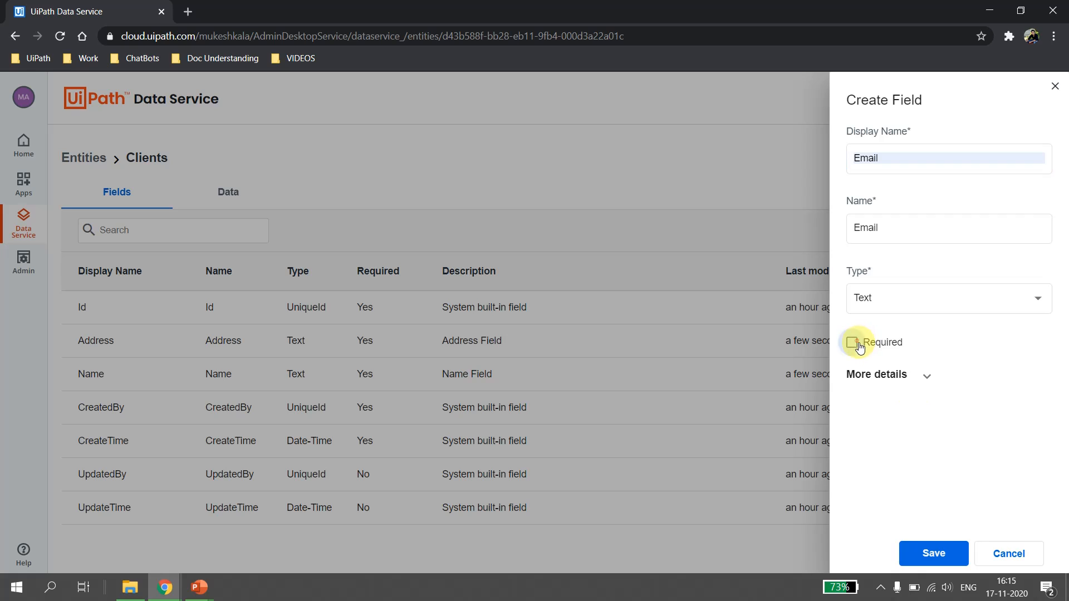
Step: Expand the Email field's additional details and set its maximum length to 100
click(926, 376)
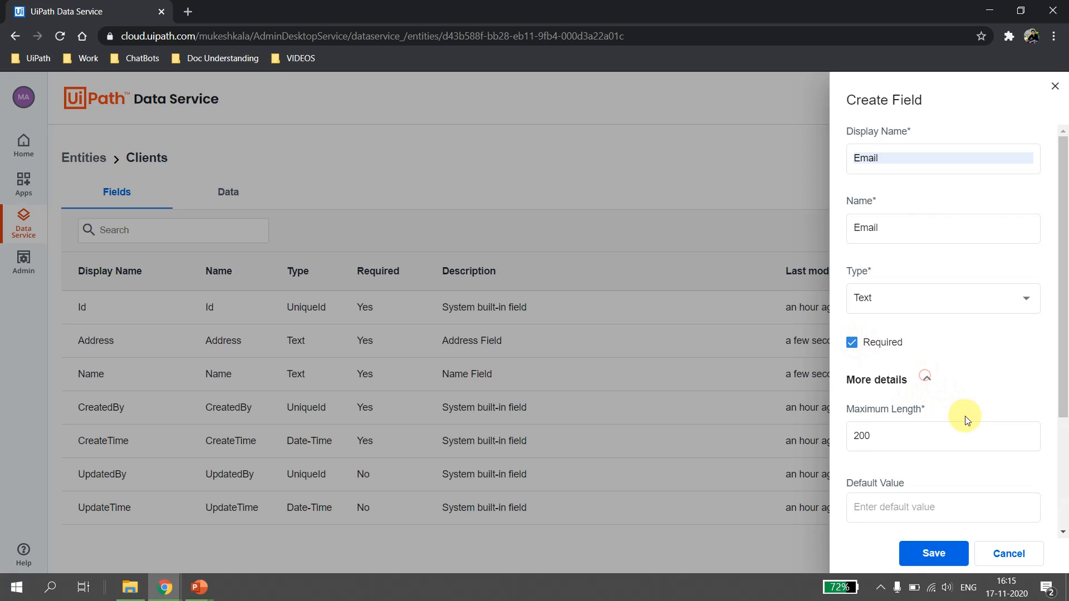
click(909, 445)
key(BackSpace)
key(BackSpace)
key(BackSpace)
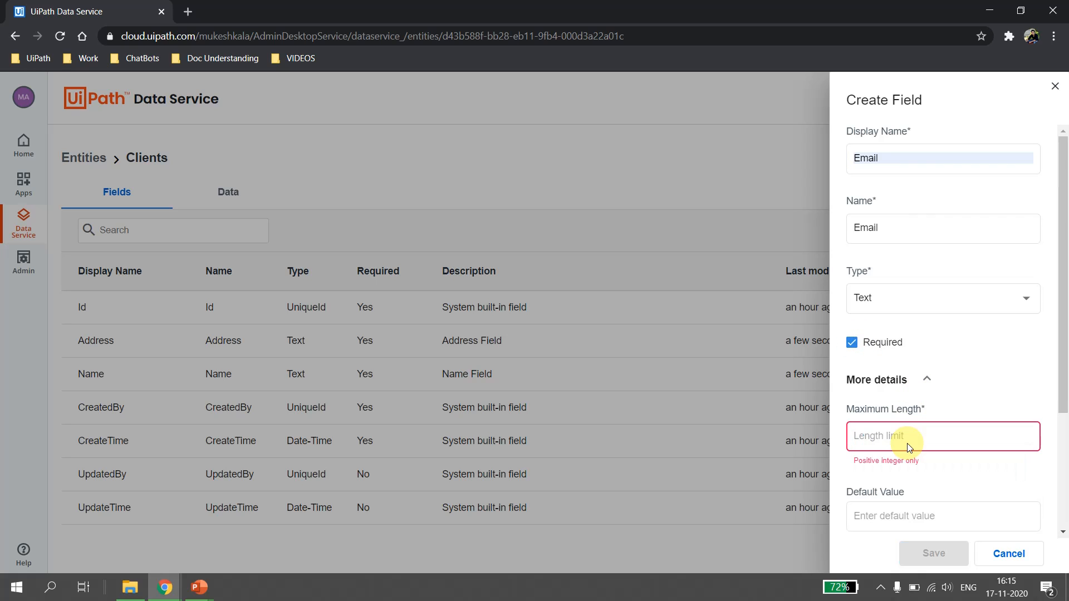
text(100)
Step: Give the Email field the description "Email field" and save it
scroll(957, 456, down, 3)
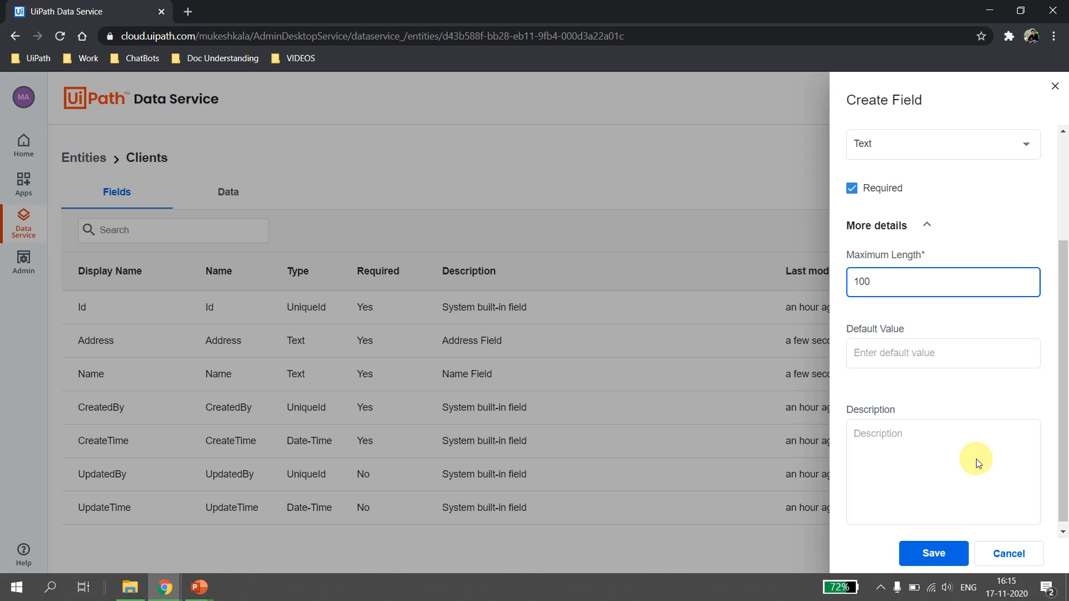
click(929, 450)
text(E)
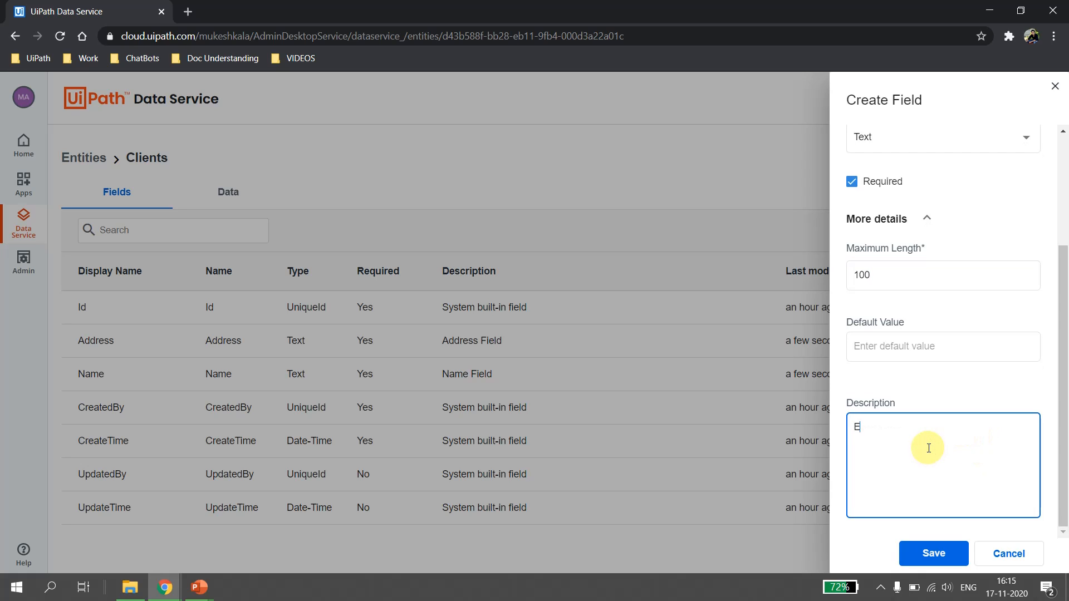
text(mail field)
click(934, 557)
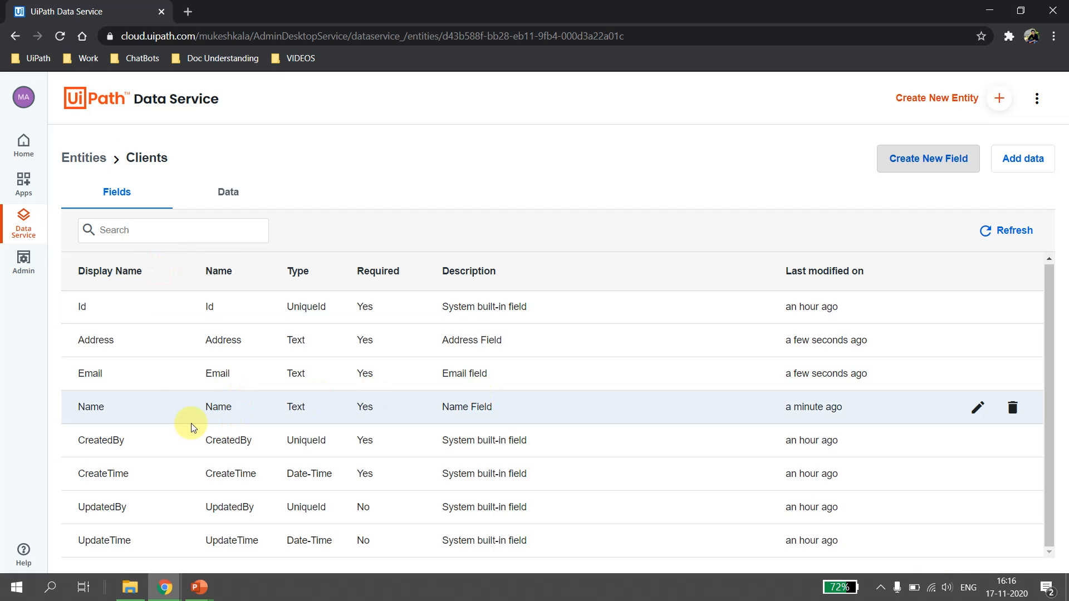
Step: Review the Name, Email and Address fields listed in the Clients entity
double_click(92, 407)
double_click(91, 374)
double_click(97, 341)
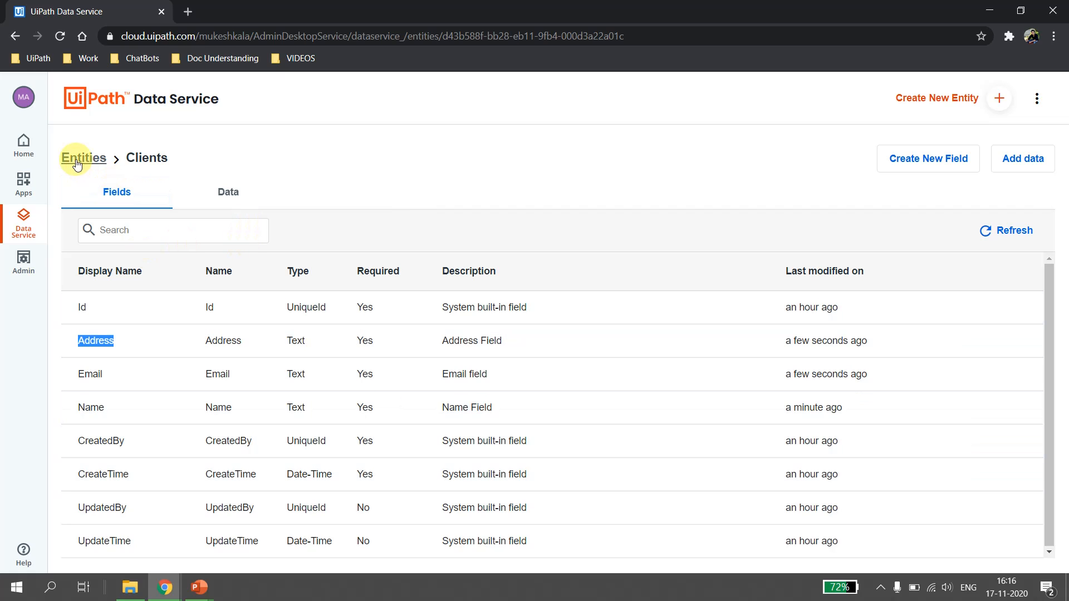
Step: Look at the InvoiceLineItems entity's fields and return to the entity list
click(78, 160)
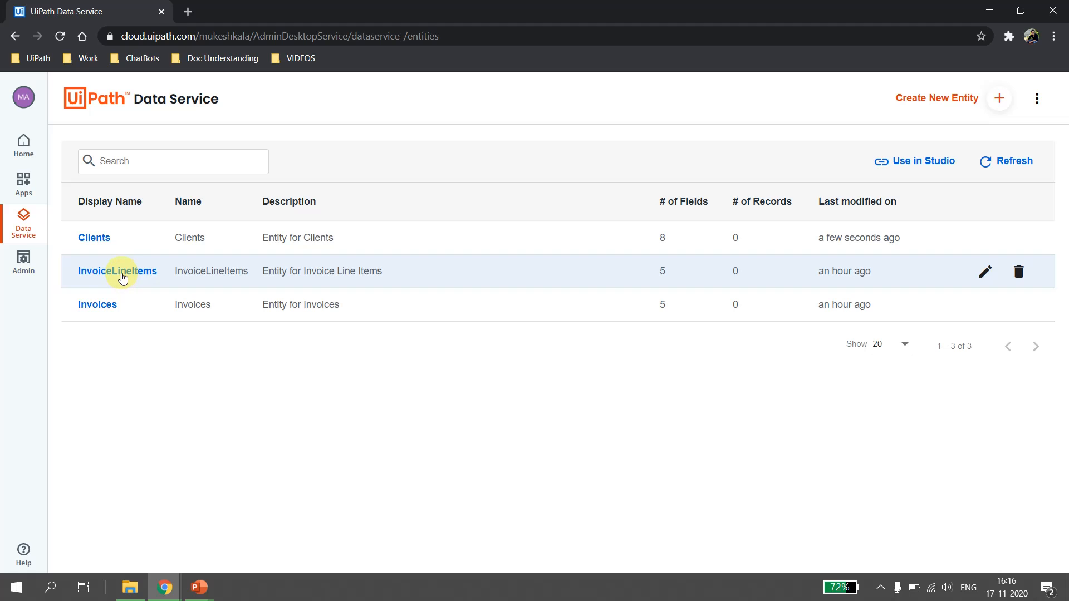
click(122, 277)
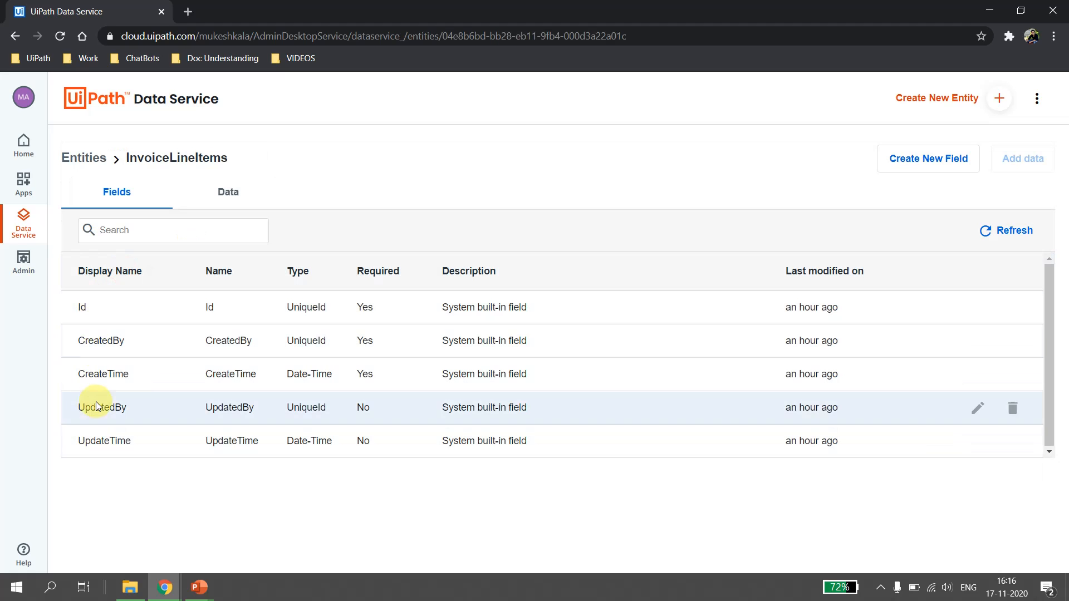
click(87, 160)
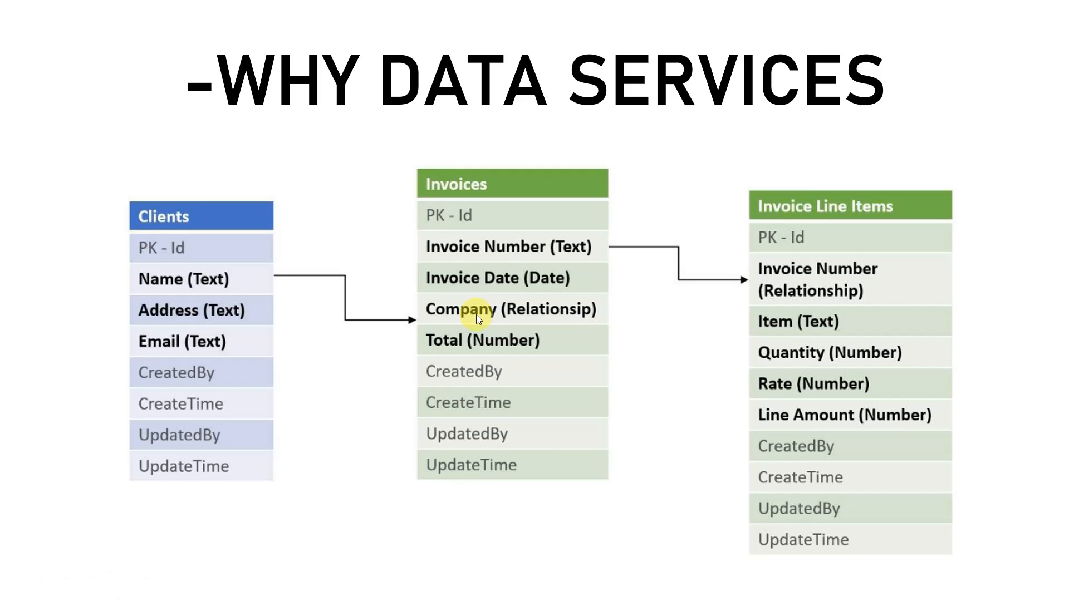
Step: Open the Invoices entity's field list in the browser and check its planned fields on the PowerPoint slide
key(alt+Tab)
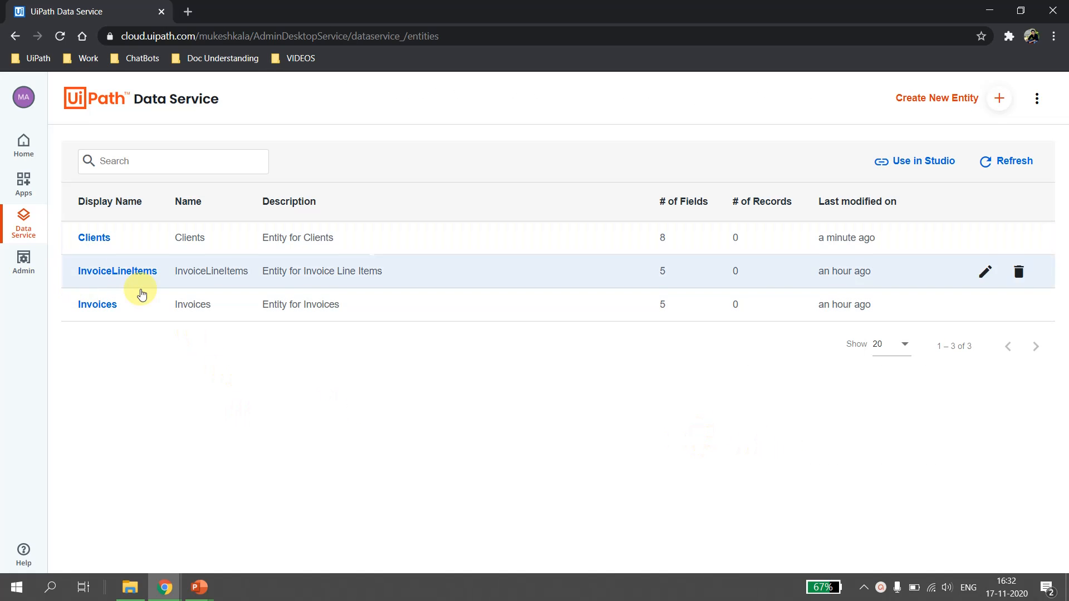
click(98, 304)
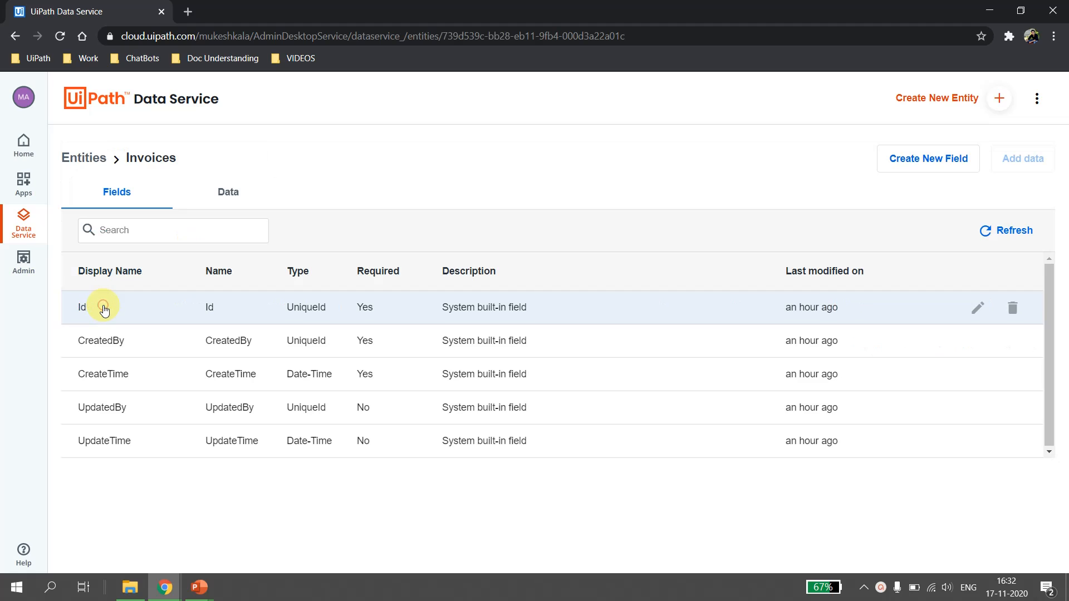
key(alt+Tab)
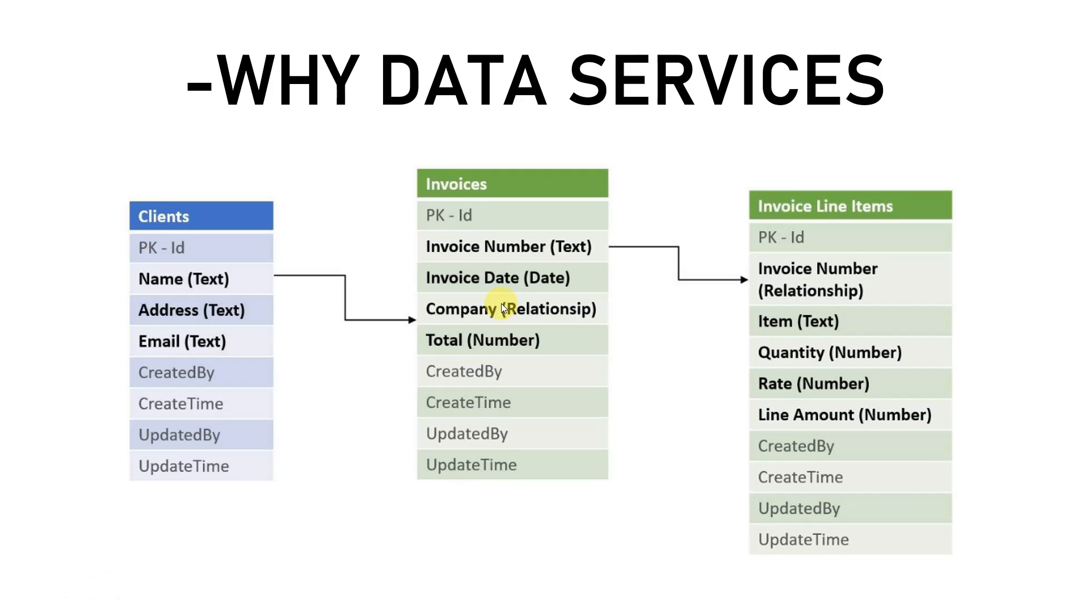
Step: Return to the browser and add a Text field with the display name "Invoice Number" to the Invoices entity
key(alt+Tab)
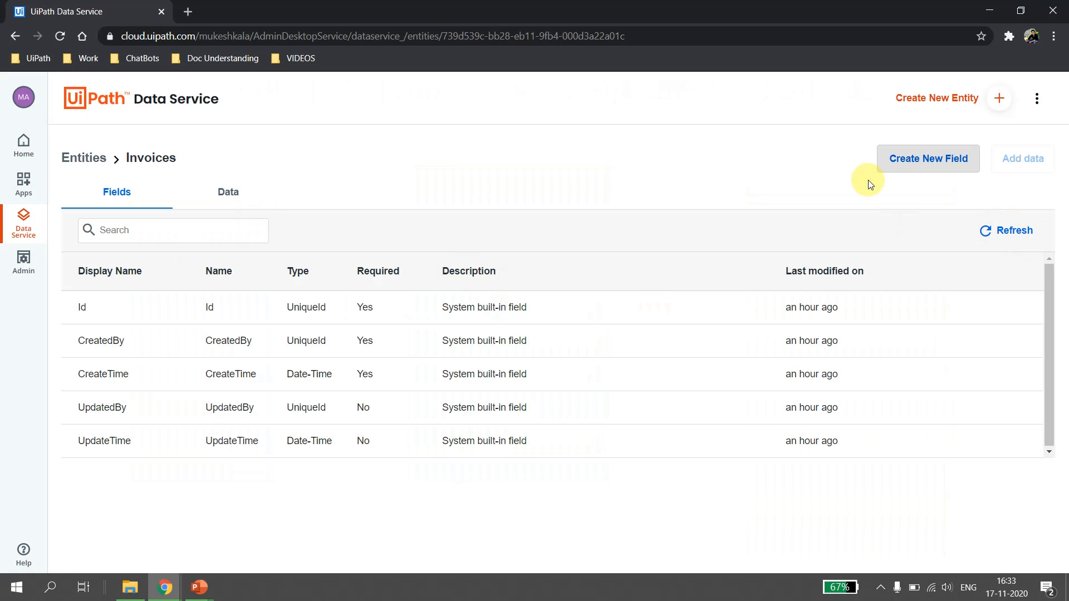
click(921, 163)
click(910, 164)
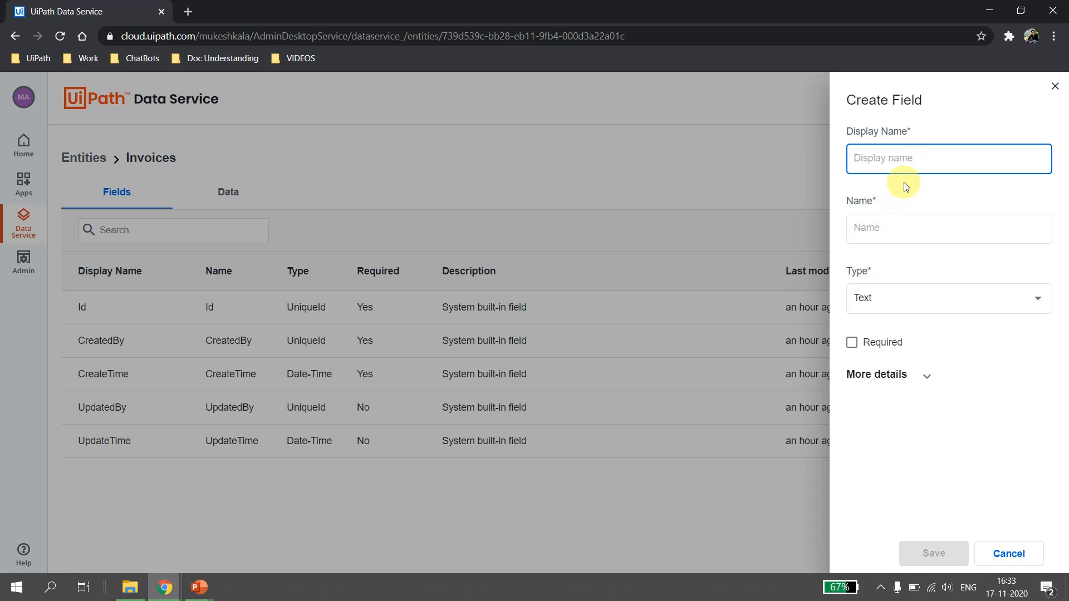
text(Inv)
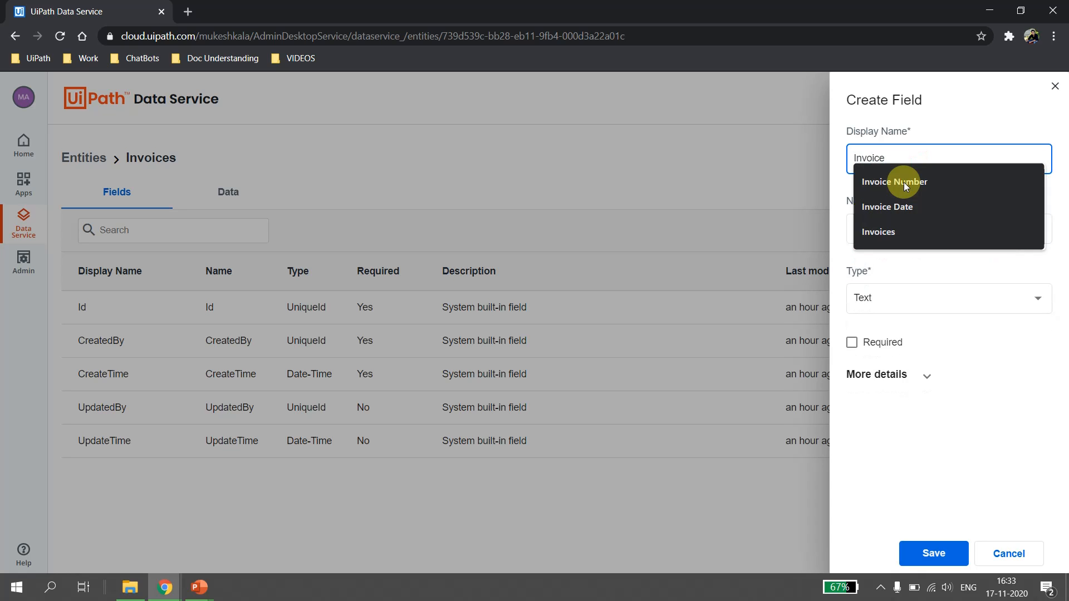
text(oice)
click(904, 186)
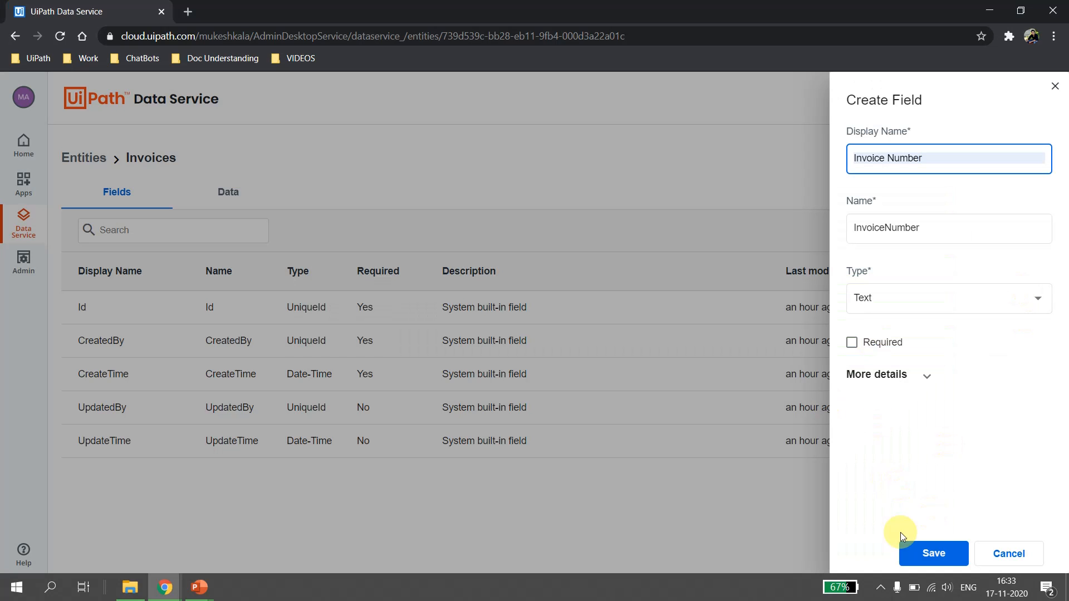
click(919, 553)
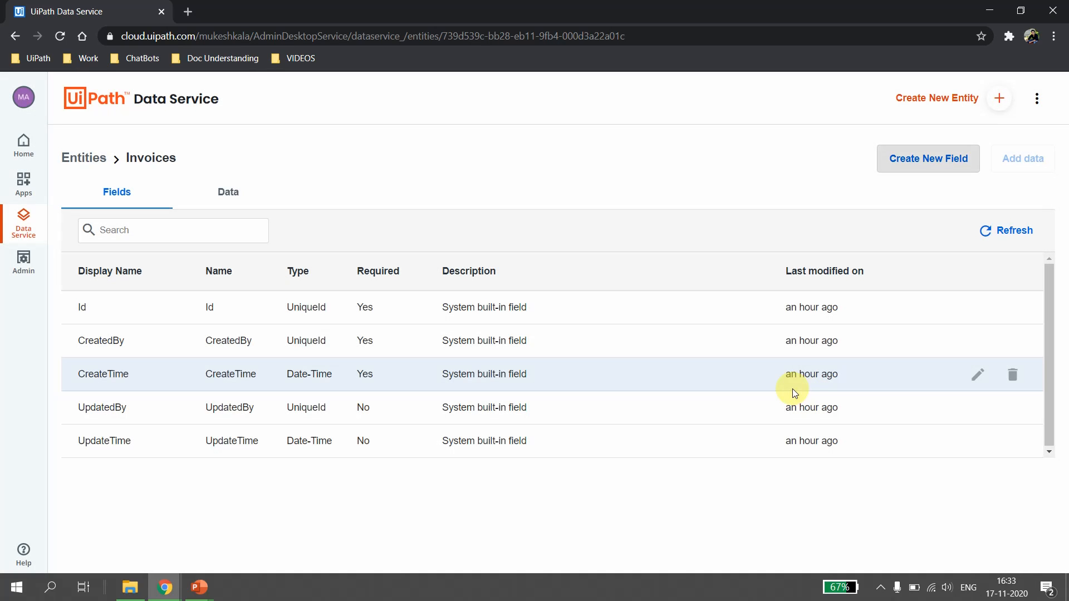
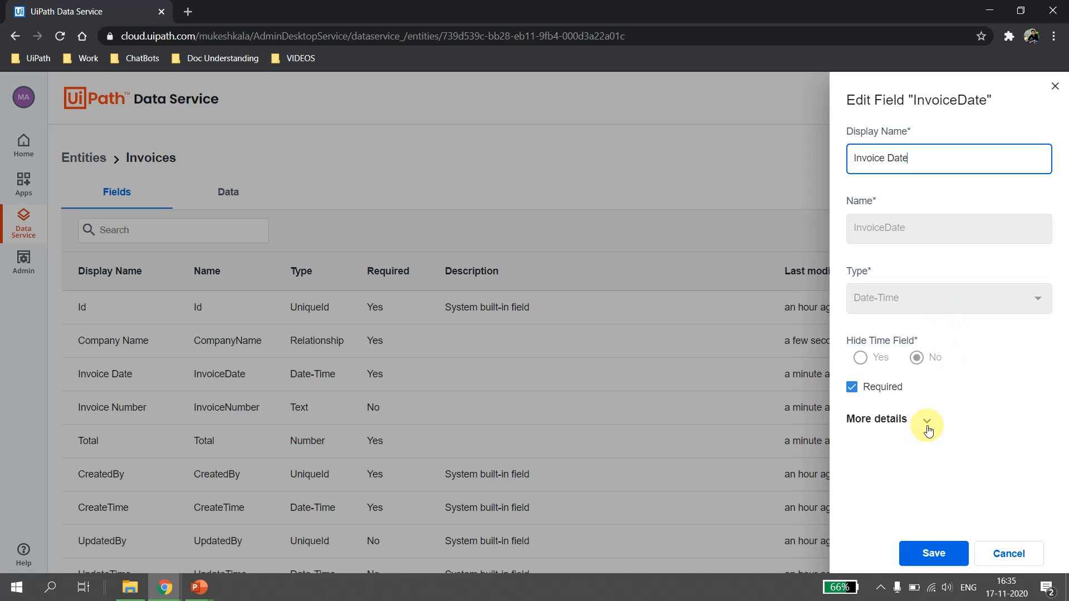
Step: Give the Invoice Date field the description "Field for Date" and save it
click(926, 422)
scroll(913, 445, down, 3)
click(902, 429)
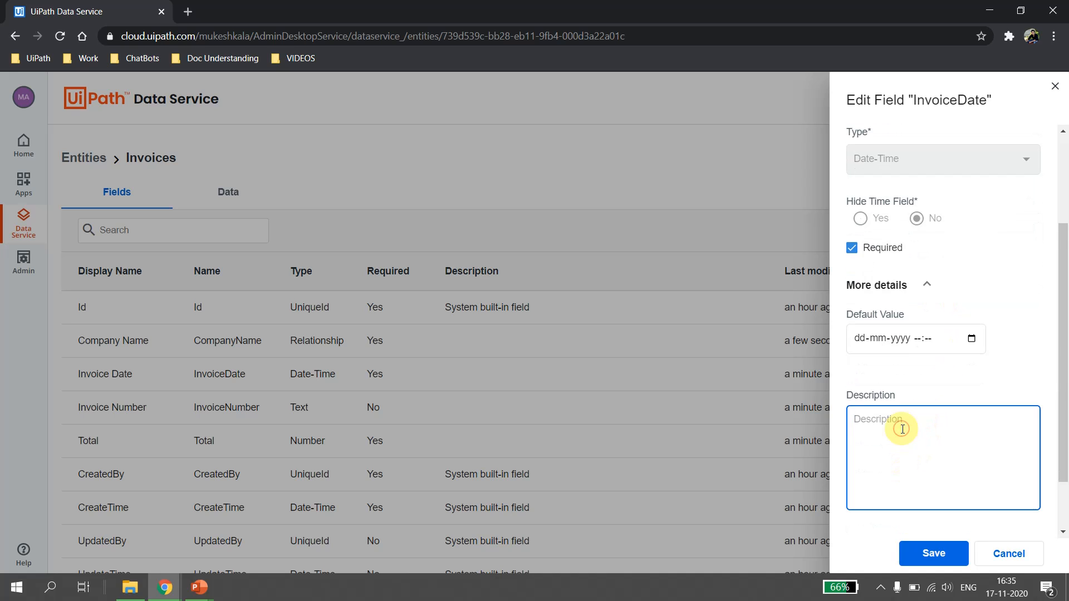
text(Field De)
click(940, 551)
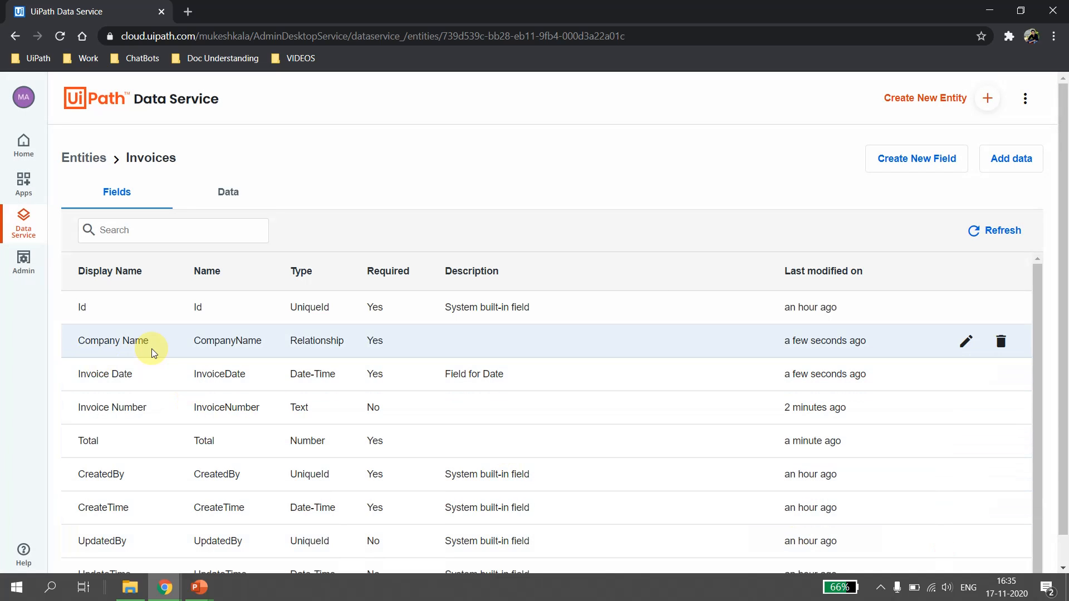
Step: Review the Company Name field and its Relationship type in the Invoices entity's field list
double_click(108, 341)
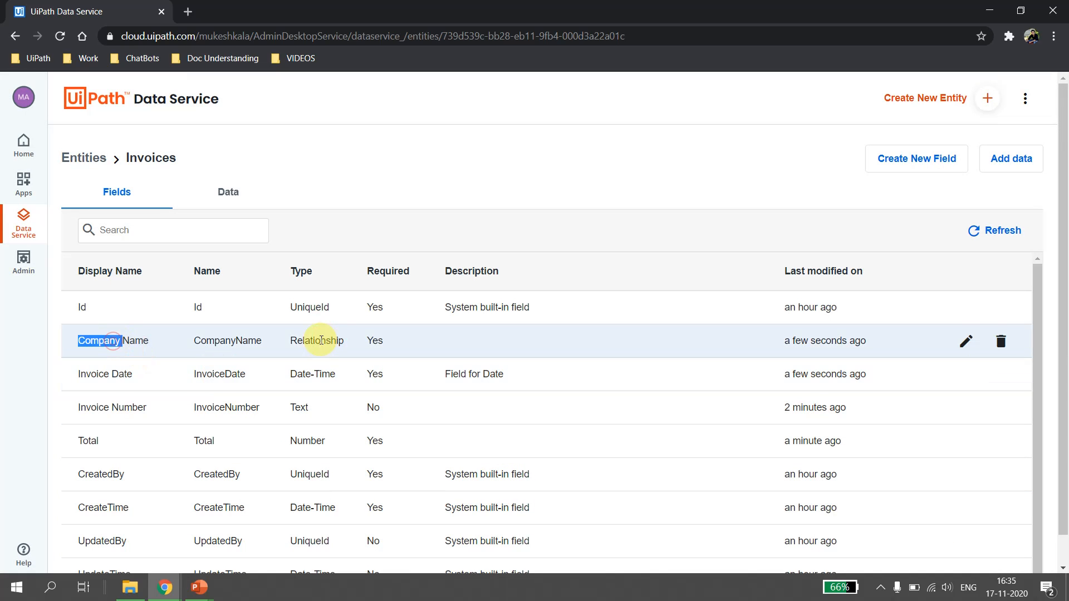
double_click(322, 341)
click(347, 436)
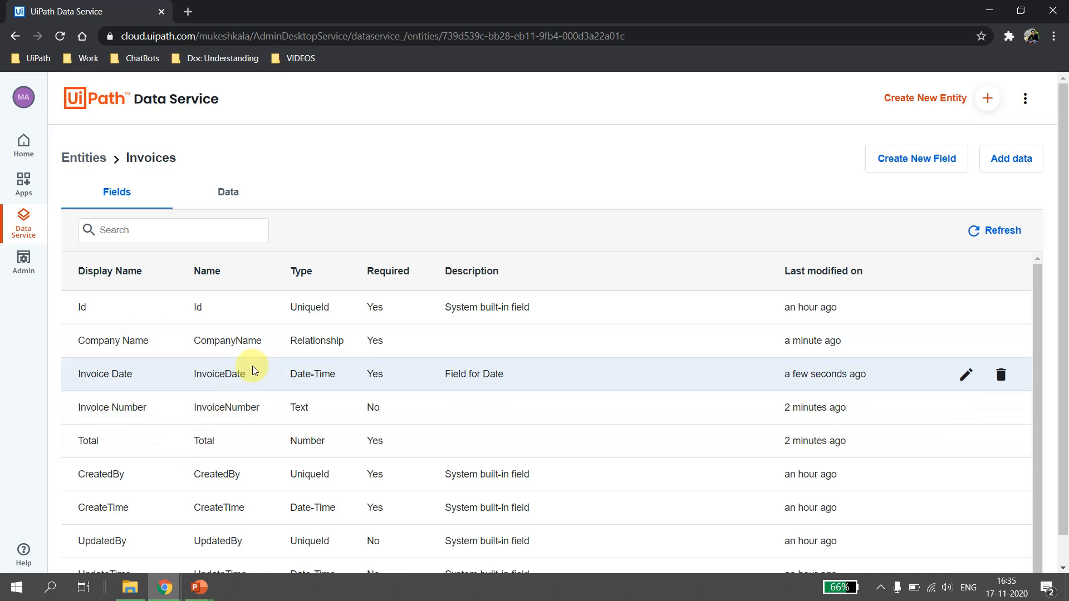
double_click(330, 345)
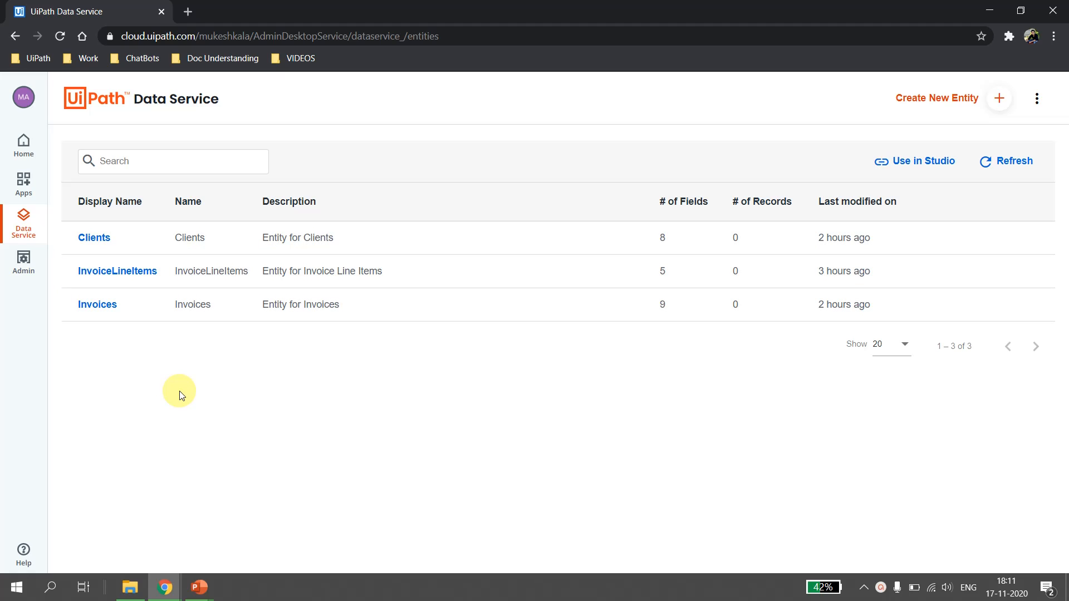
Step: Open the Clients entity and look over its fields and stored data
click(94, 238)
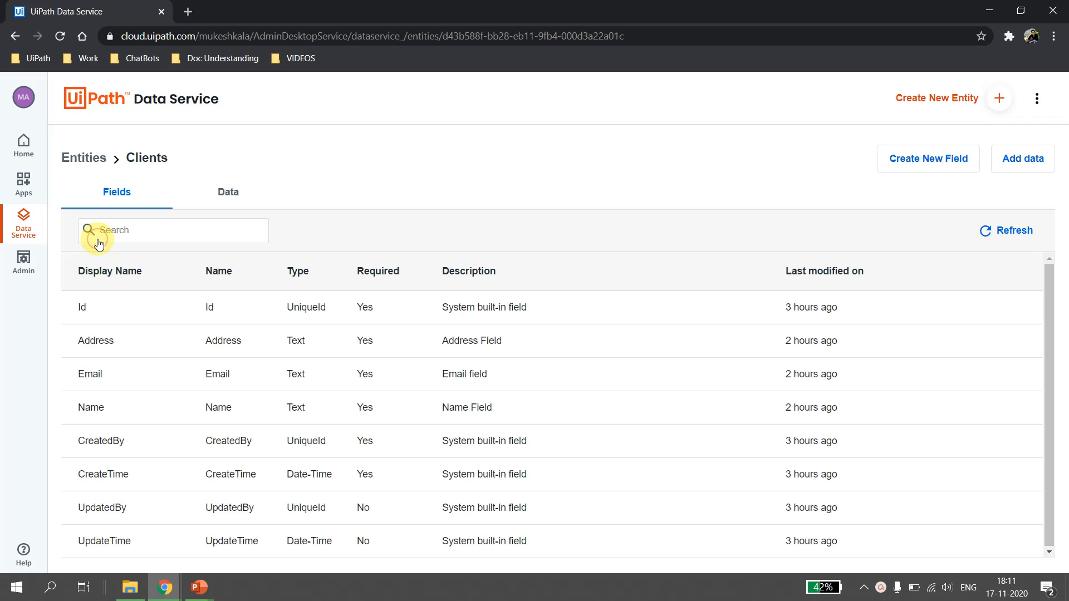
click(237, 204)
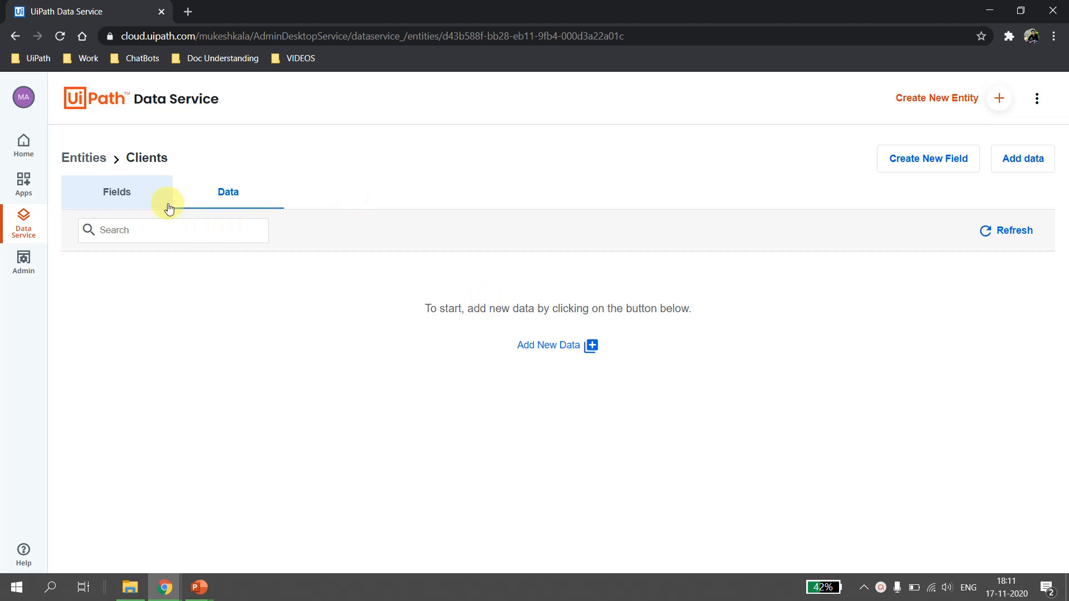
click(117, 196)
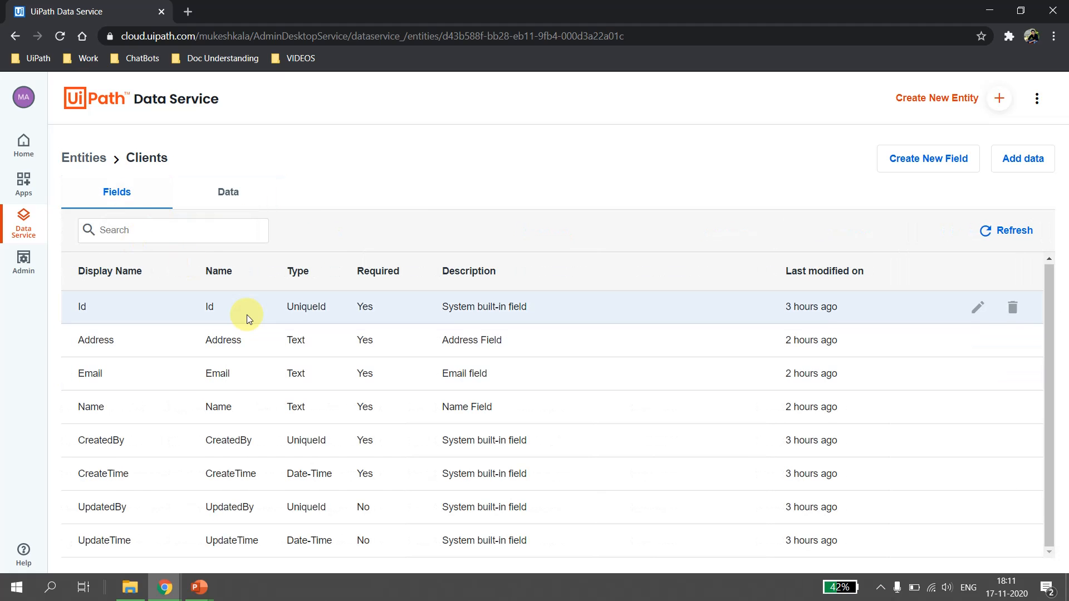
click(228, 192)
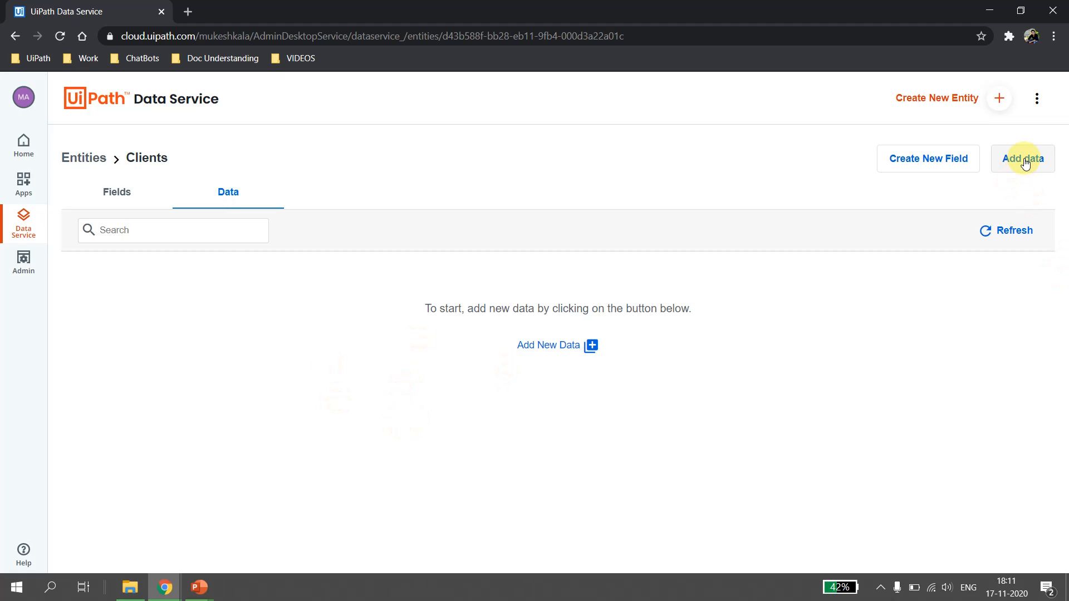
Step: Add and save a Clients record named "ABC COMPANY", filling in the client's address and e-mail
click(530, 348)
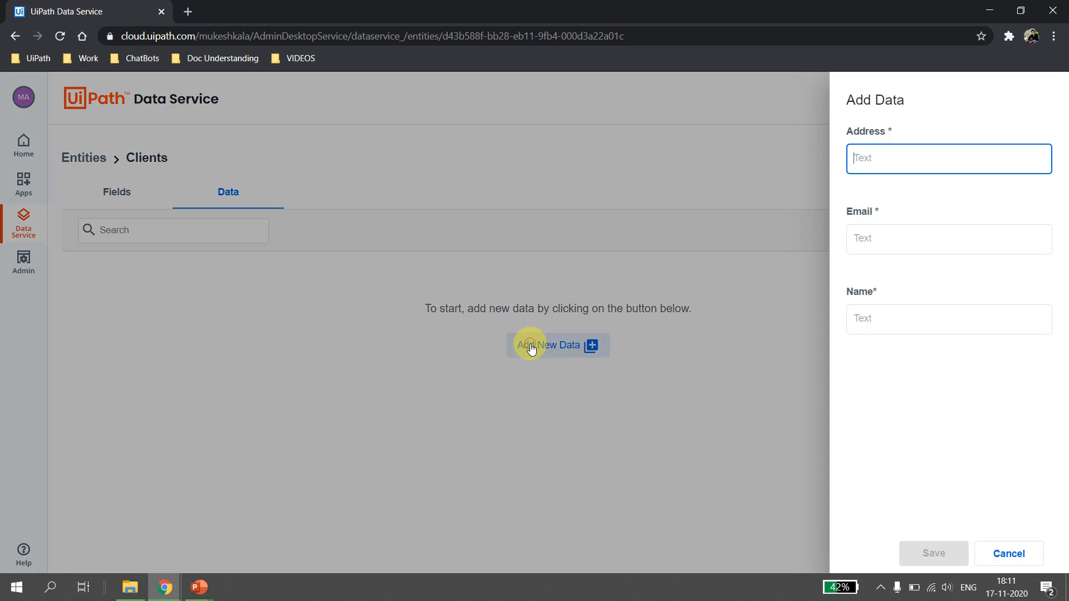
click(955, 456)
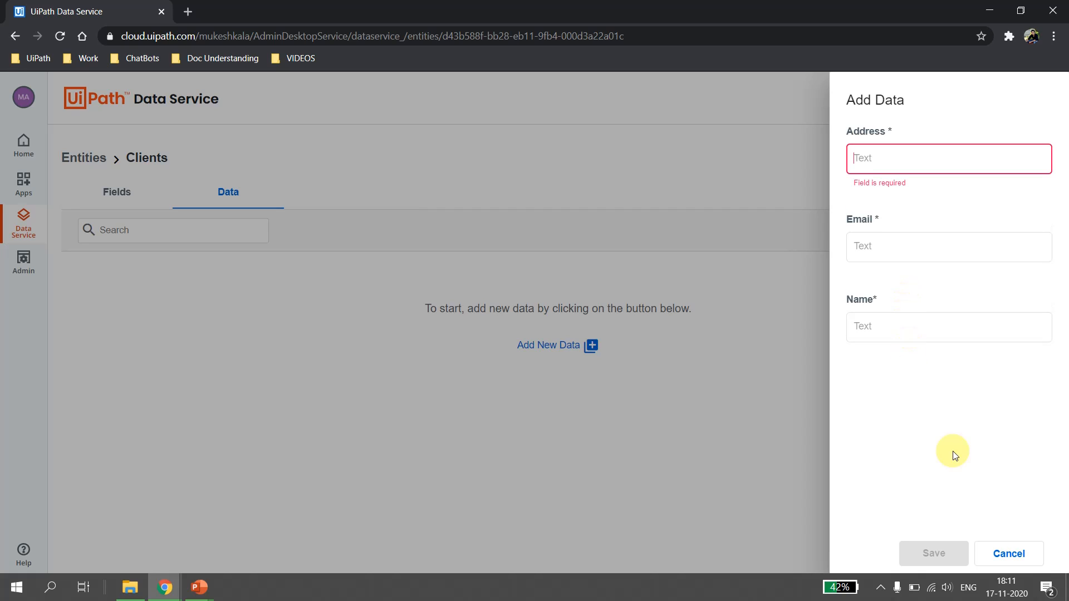
text(ABC COLONY)
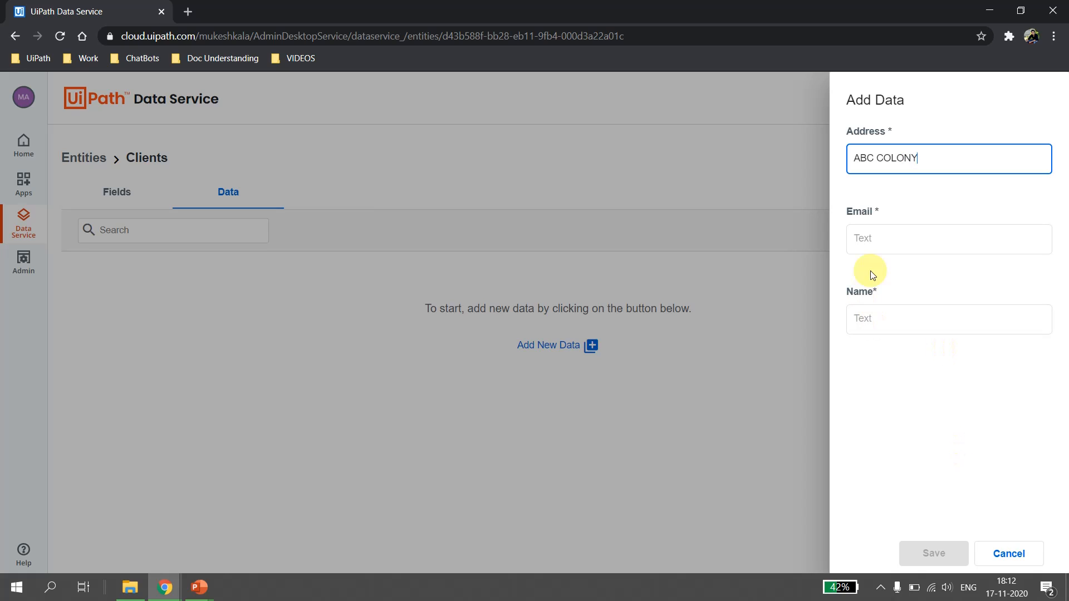
click(885, 235)
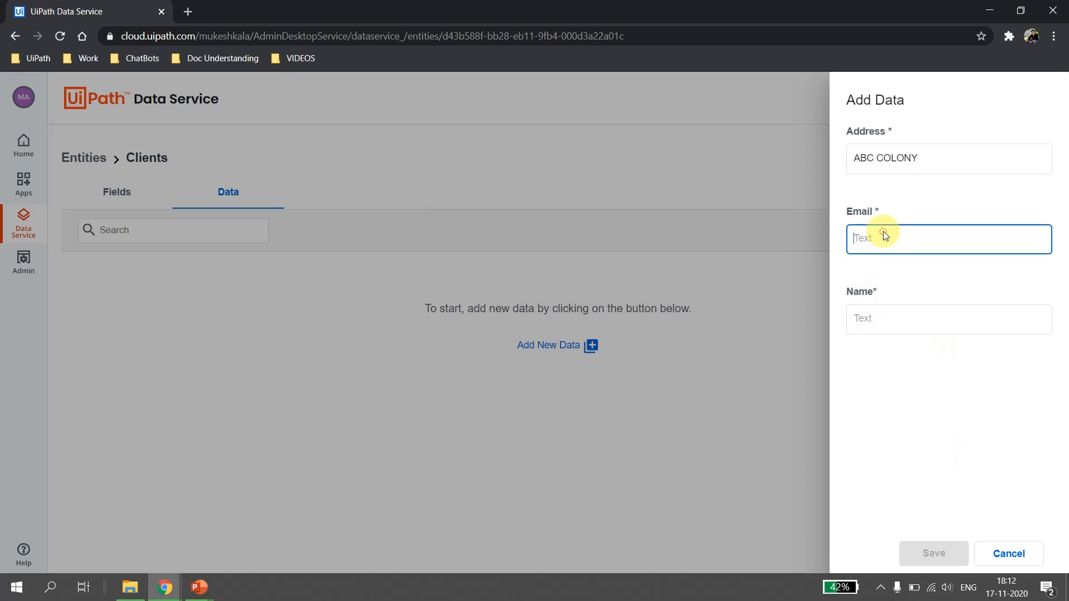
text(mail)
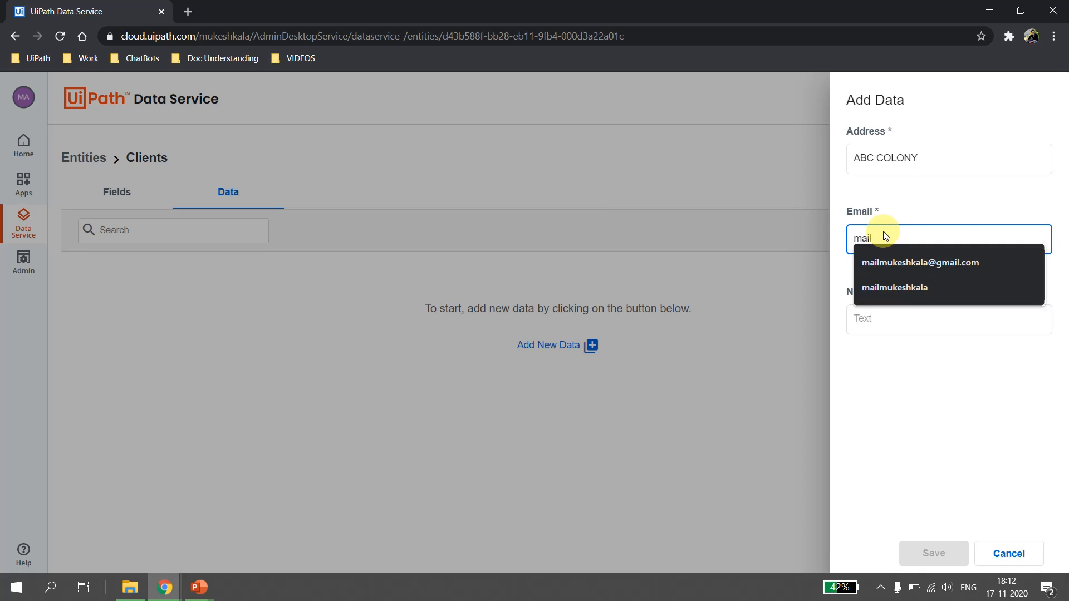
key(Down)
key(Return)
click(896, 324)
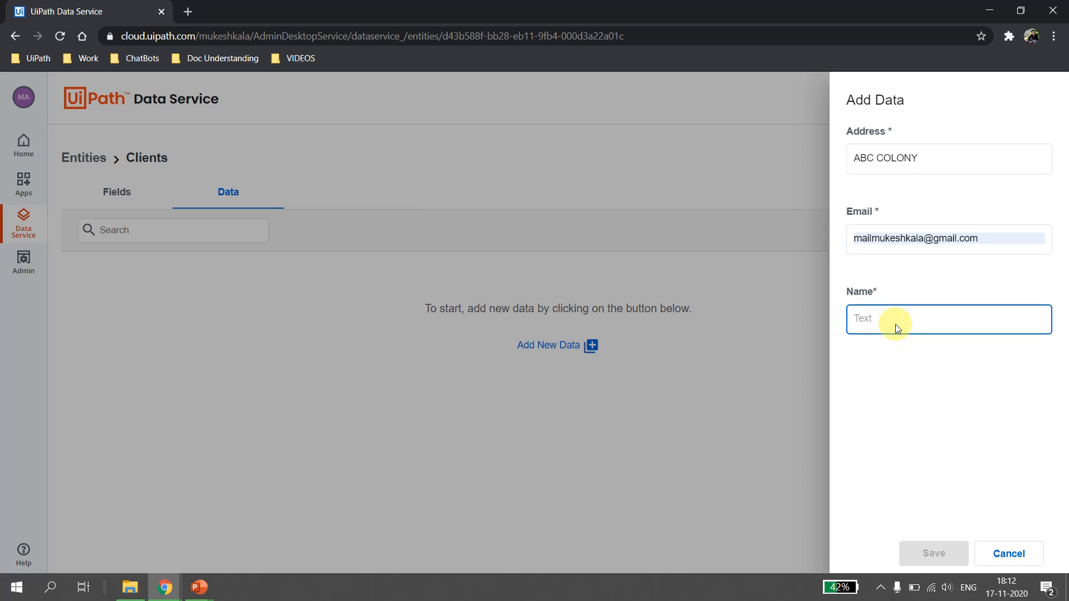
text(ABC COMPANY)
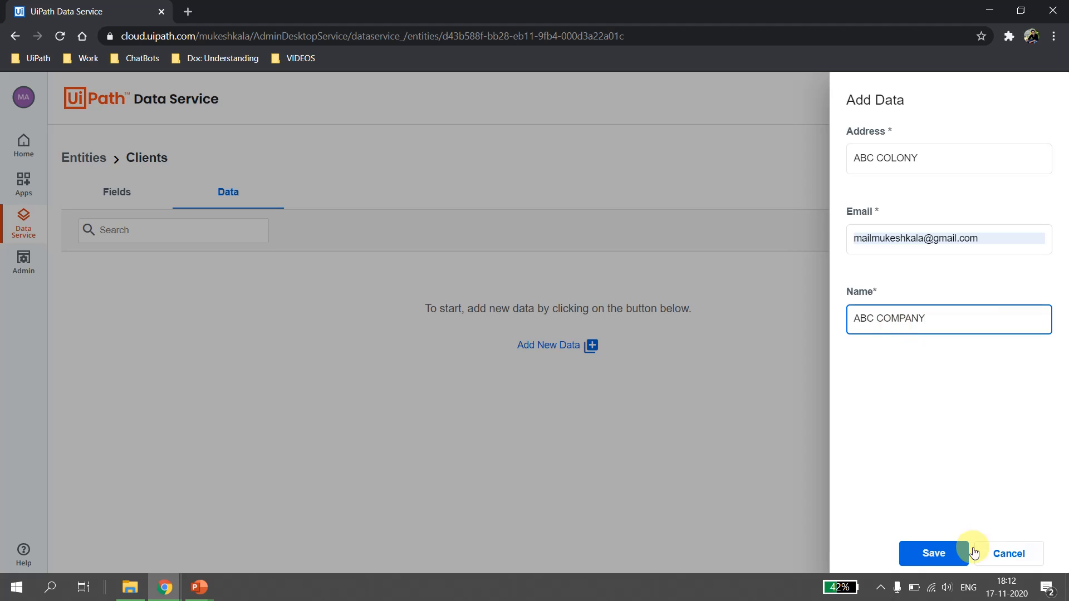
click(934, 553)
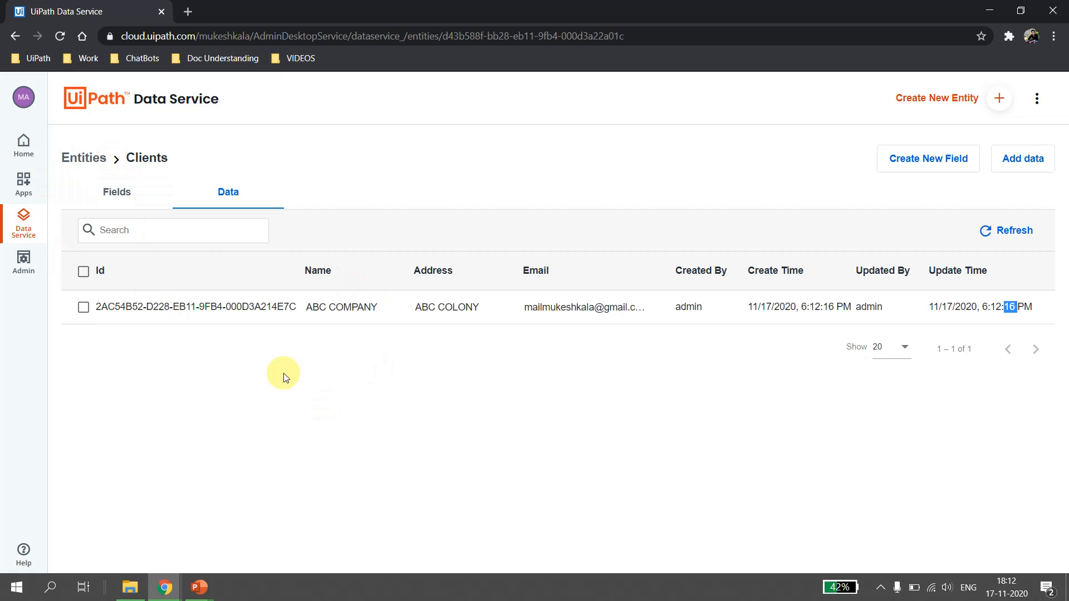
Step: Examine the Id of the new client record and compare the record with the Clients entity's fields
click(144, 306)
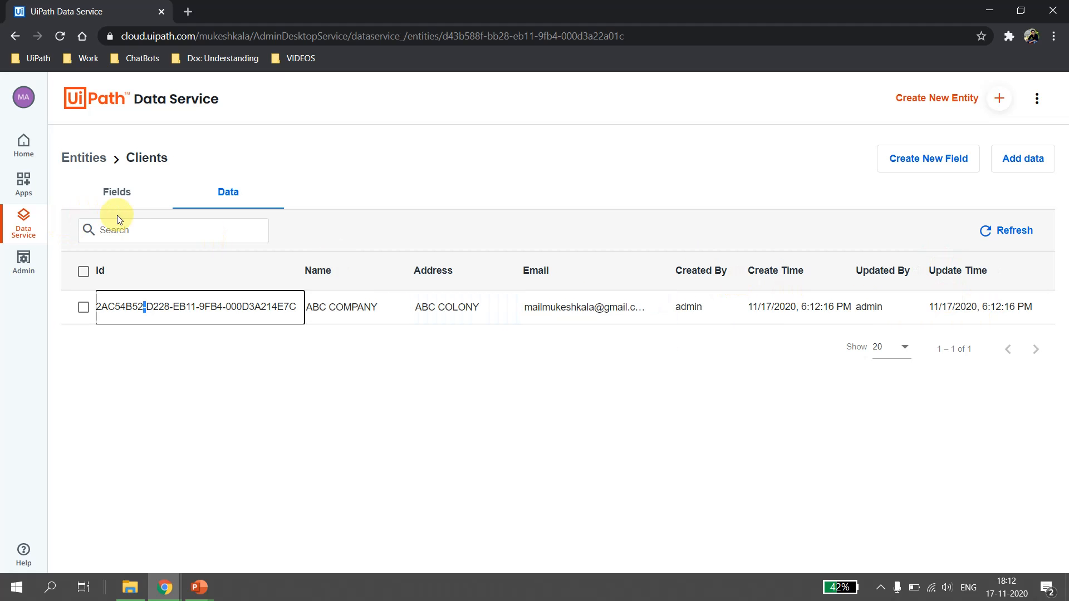
click(133, 195)
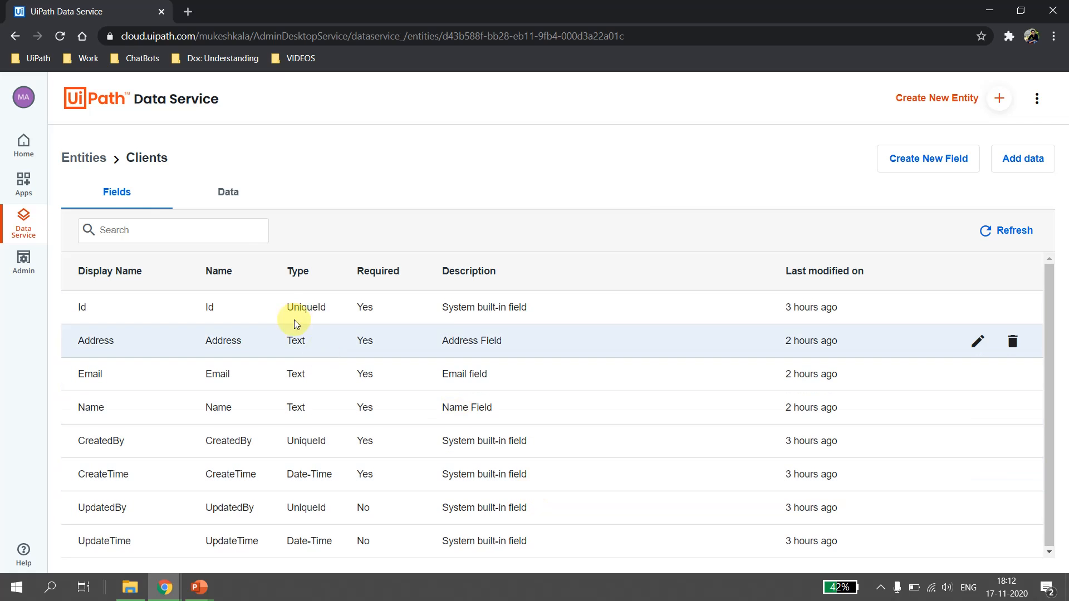
click(232, 196)
Step: Start a new data record in the Invoices entity and check the Clients-to-Invoices relationship on the PowerPoint slide
click(84, 159)
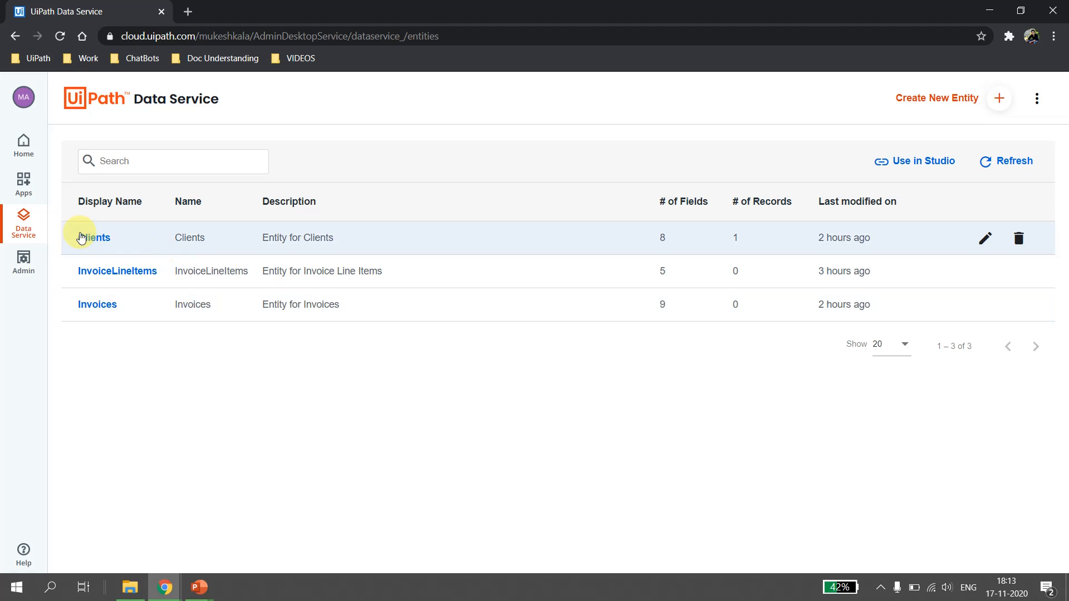
click(99, 305)
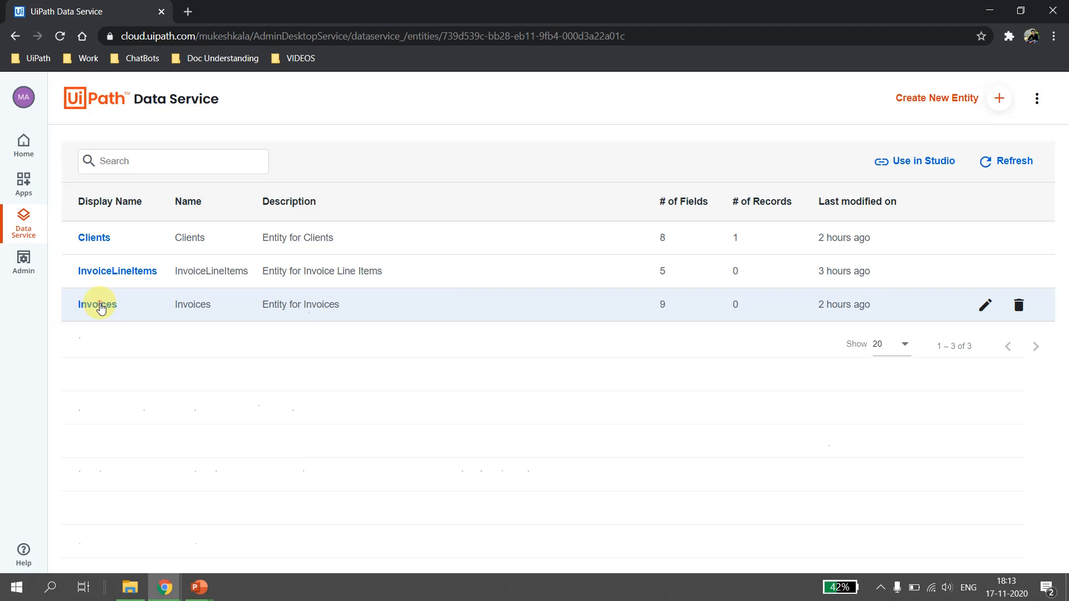
click(227, 196)
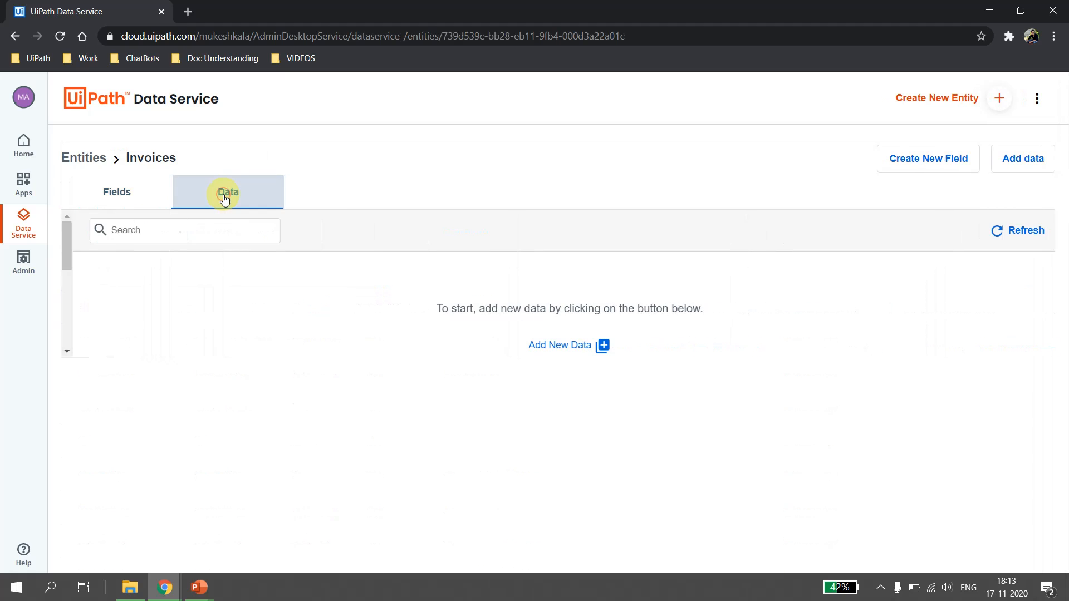
click(576, 346)
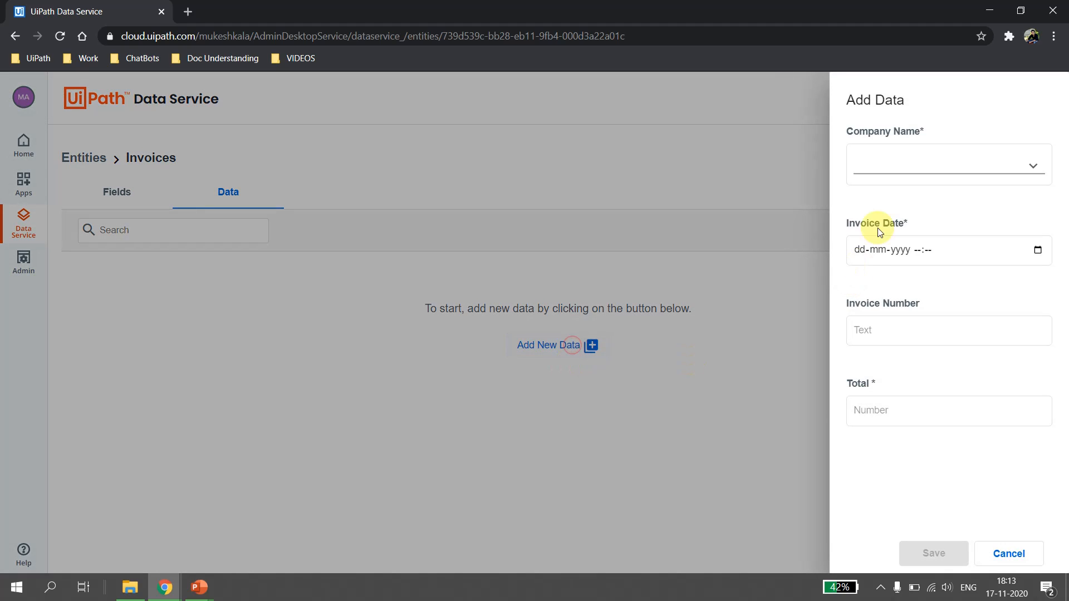
key(alt+Tab)
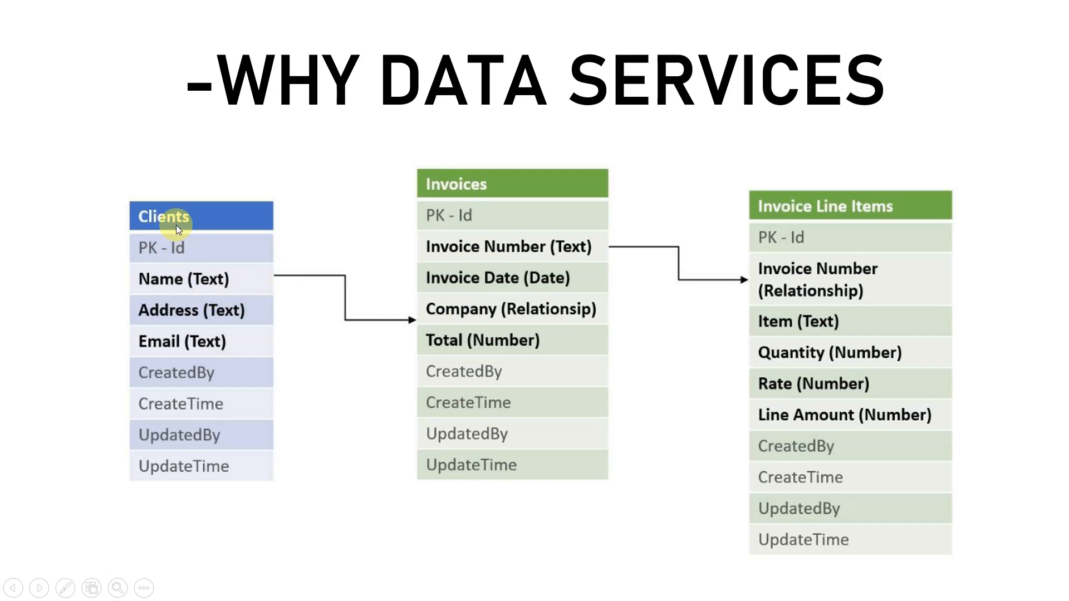
key(alt+Tab)
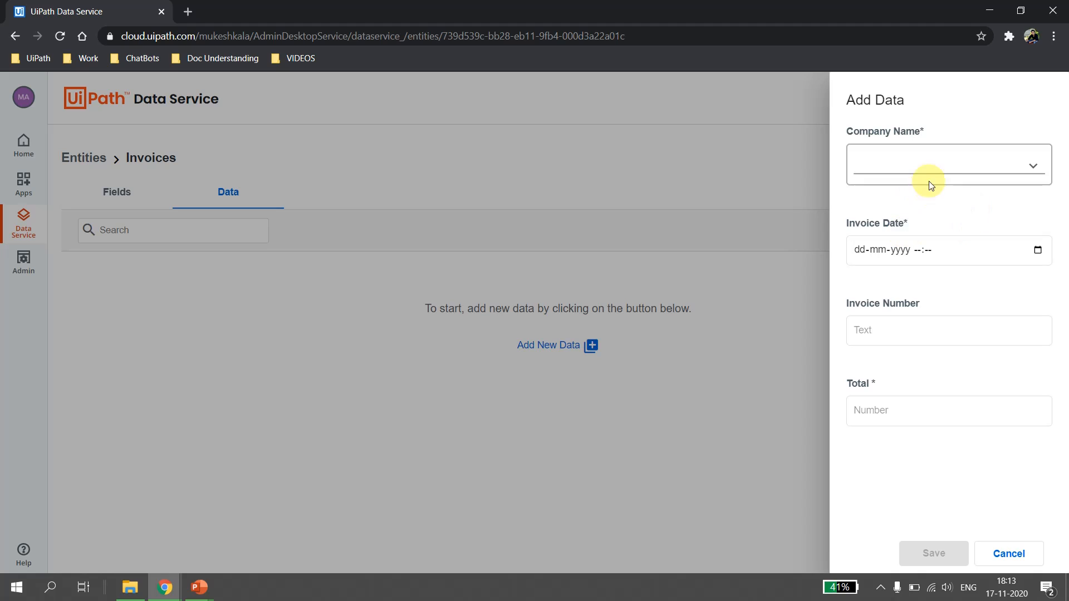
click(908, 164)
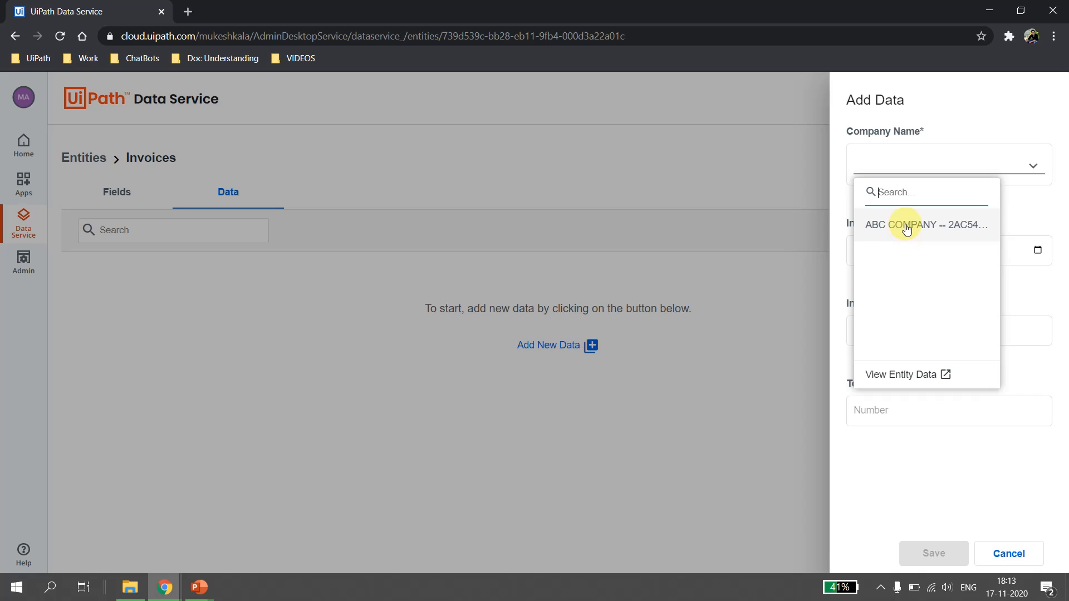
click(907, 229)
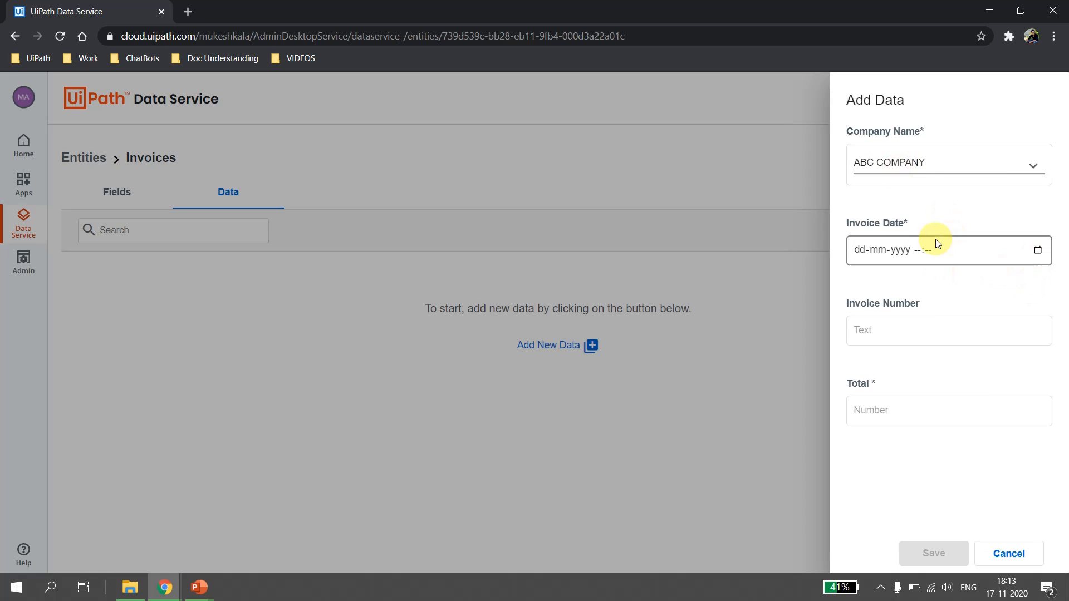
click(1036, 250)
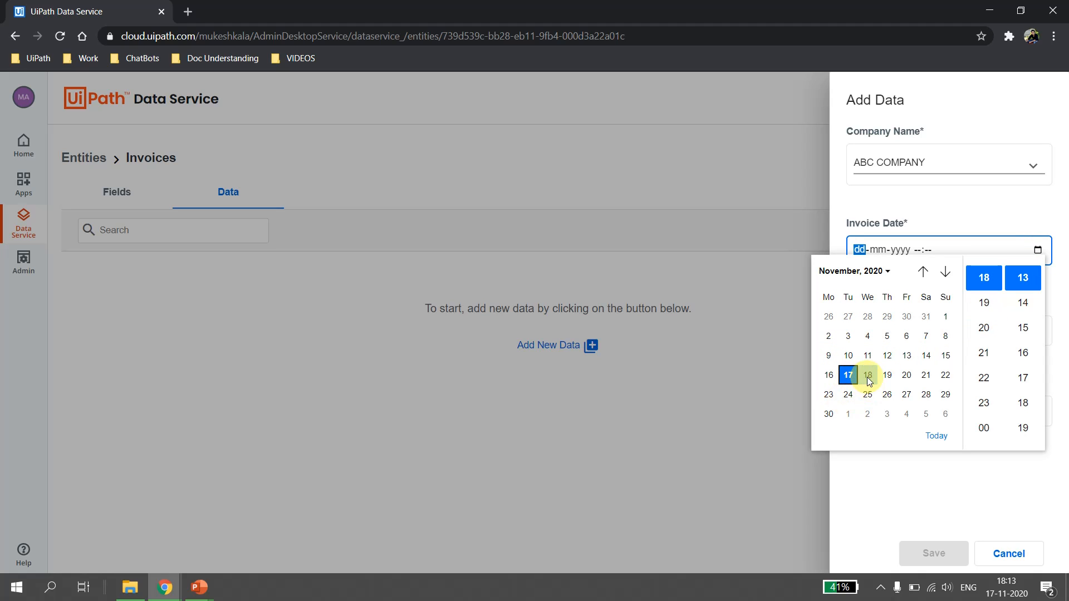
click(868, 376)
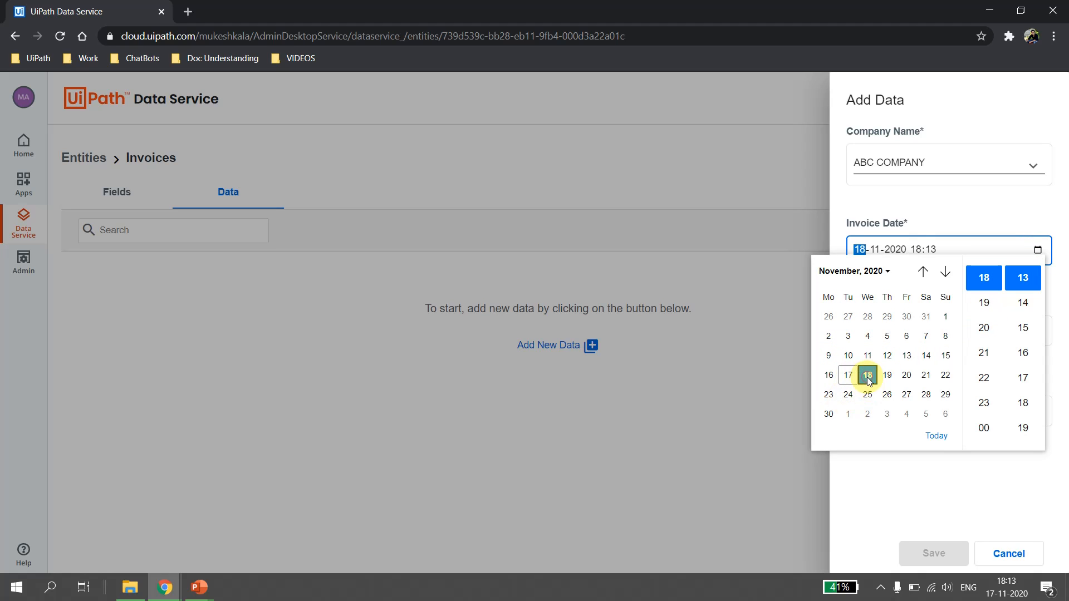
Step: Change the new invoice's Invoice Date to today, 17-11-2020, with the time 20:15
click(936, 434)
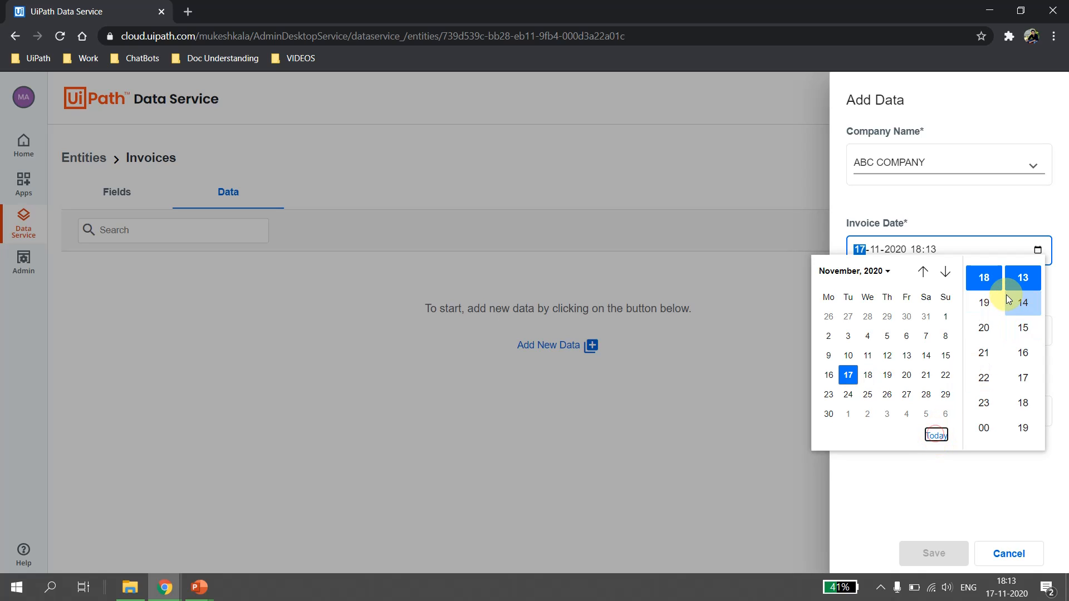
click(982, 328)
click(1029, 327)
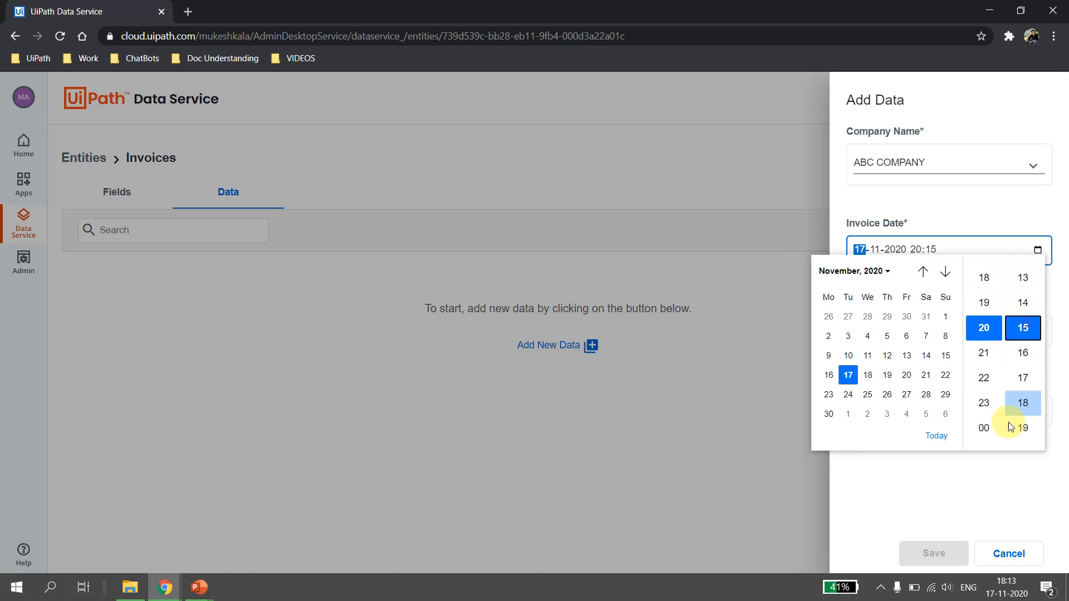
click(990, 448)
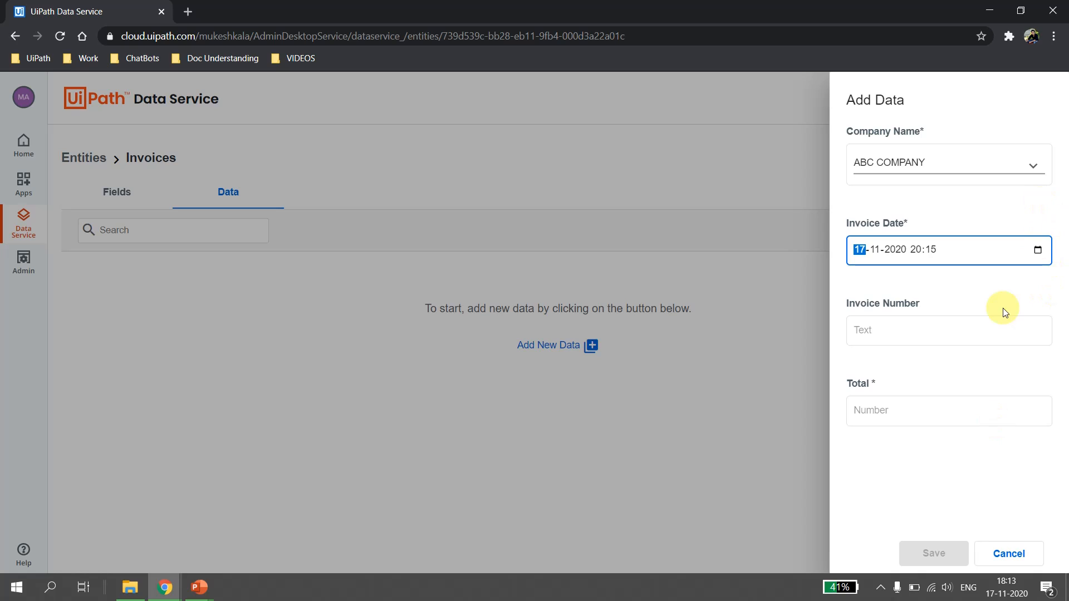
Step: Set the Invoice Number to INDV001 and the Total to 5000, and save the invoice record
click(942, 327)
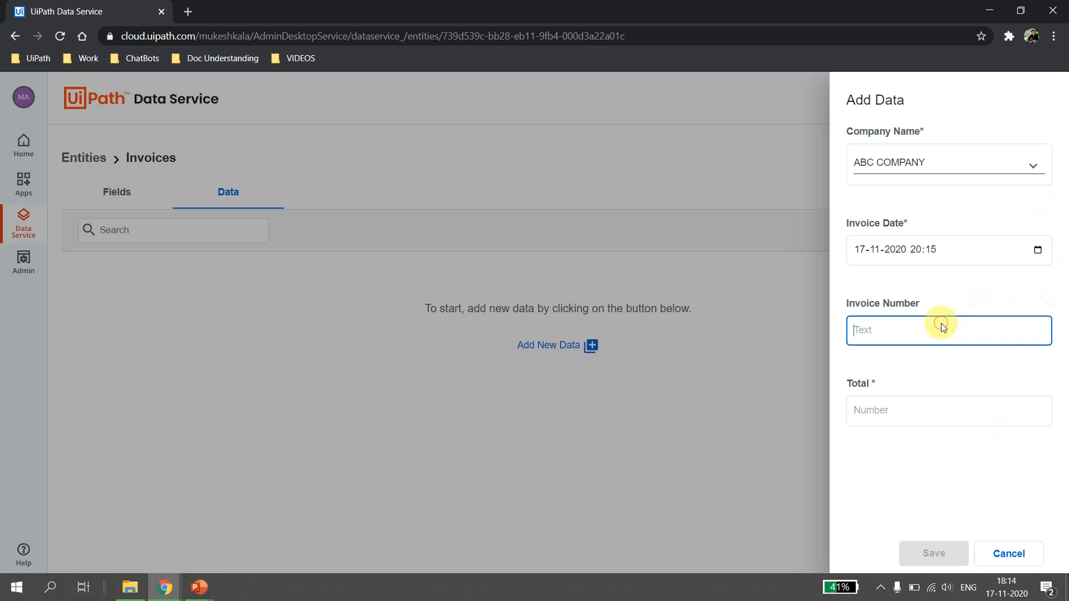
text(INDV001)
key(Tab)
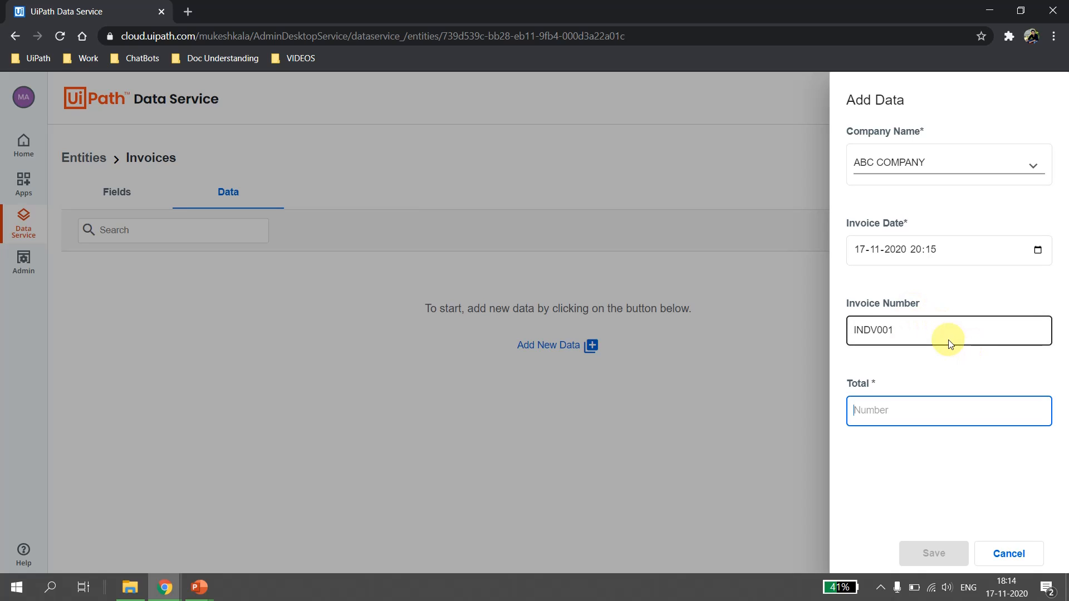
text(5000)
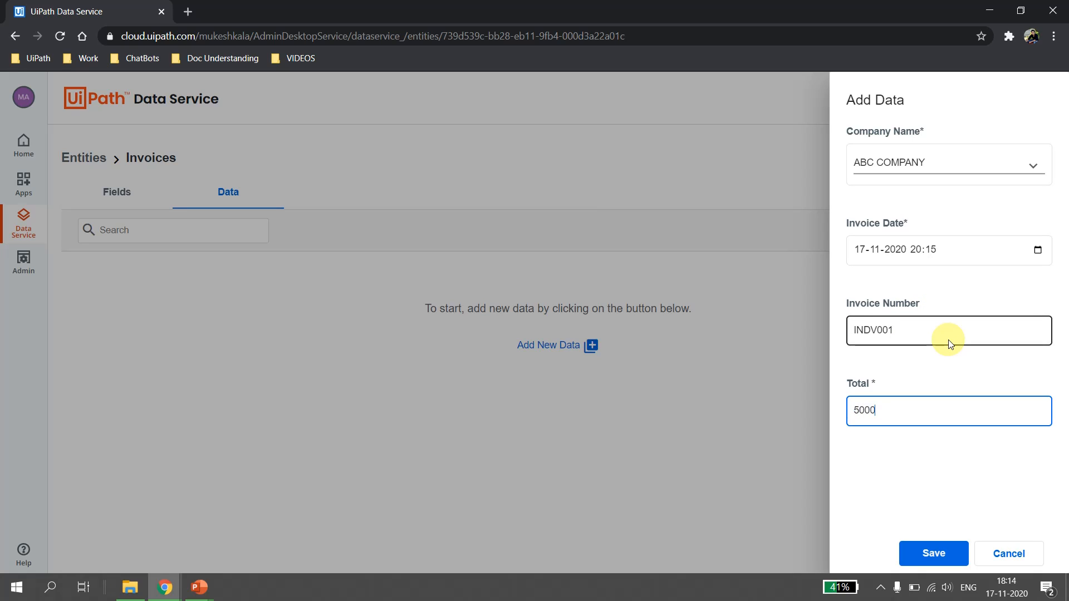
click(918, 557)
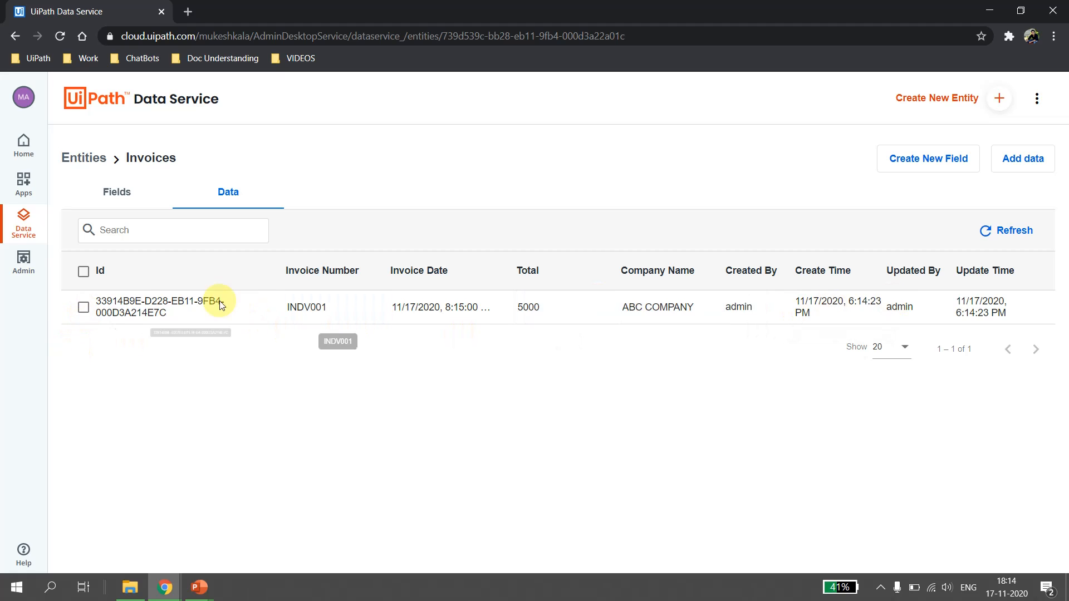
Step: Review the fields and data of the Invoices and Clients entities, and return to the entities list
click(117, 191)
click(225, 189)
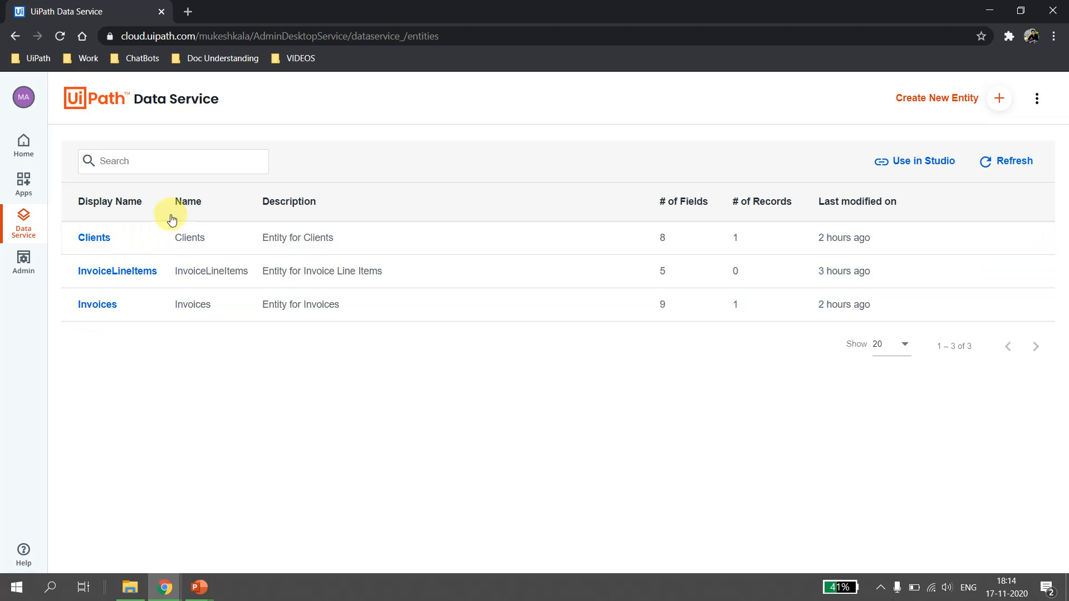
click(90, 238)
click(226, 191)
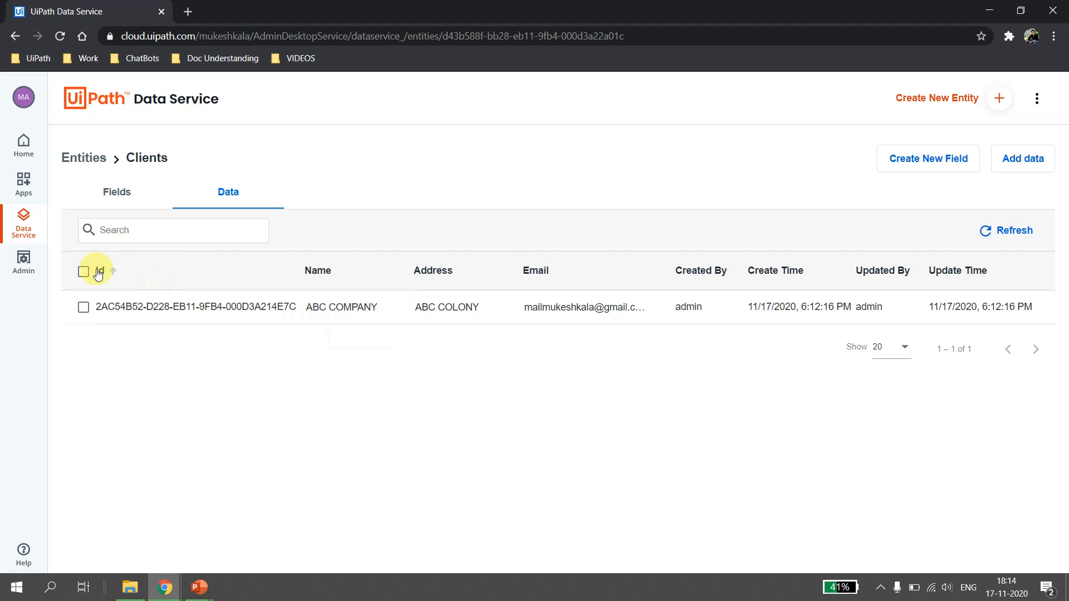
click(127, 192)
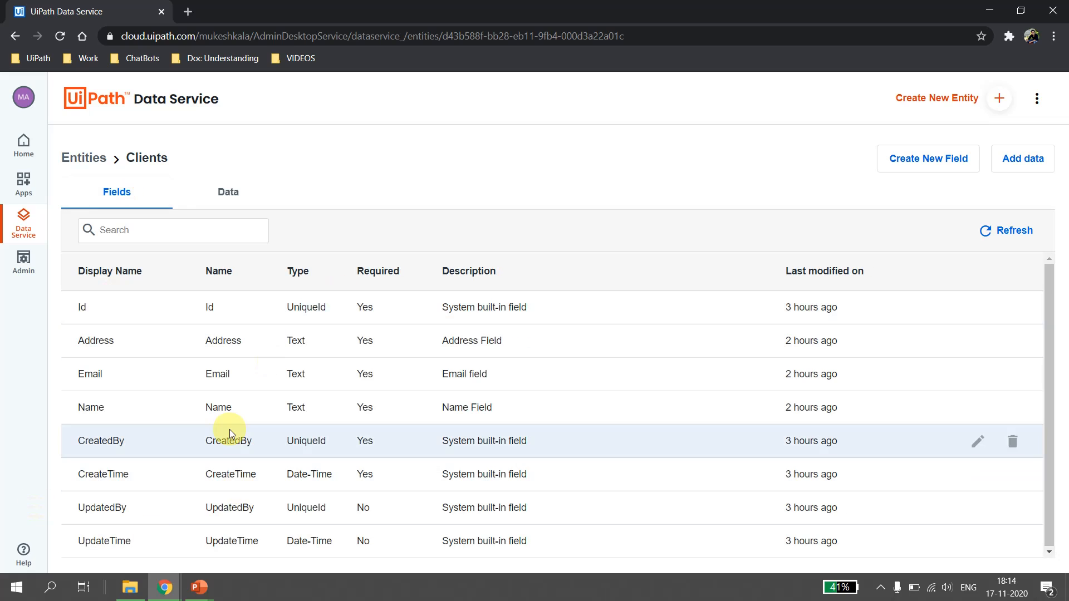
click(82, 160)
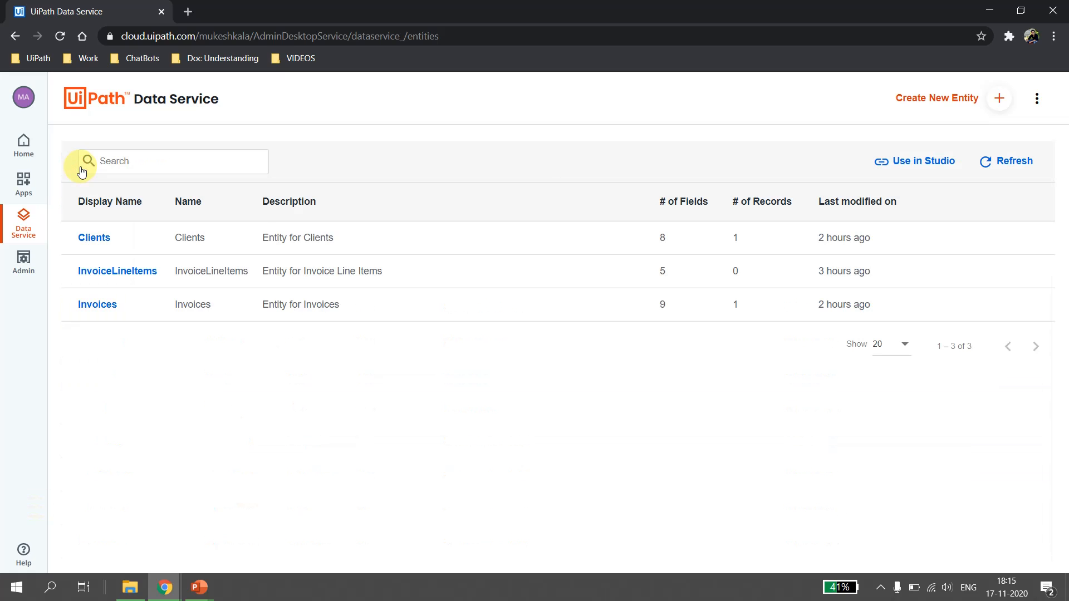